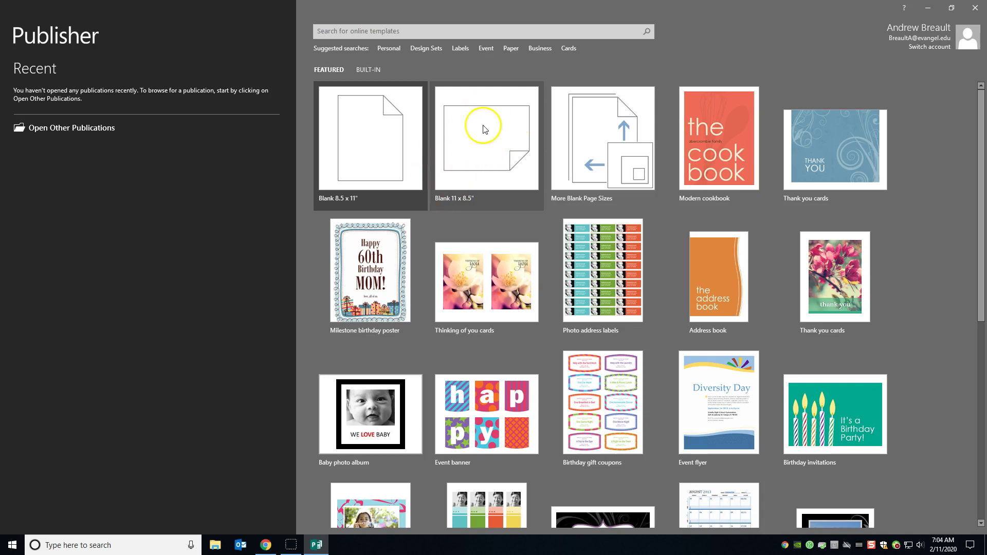
Start a blank 11 x 8.5" publication and set its paper to 11.5" x 9" in Page Setup
left_click(488, 127)
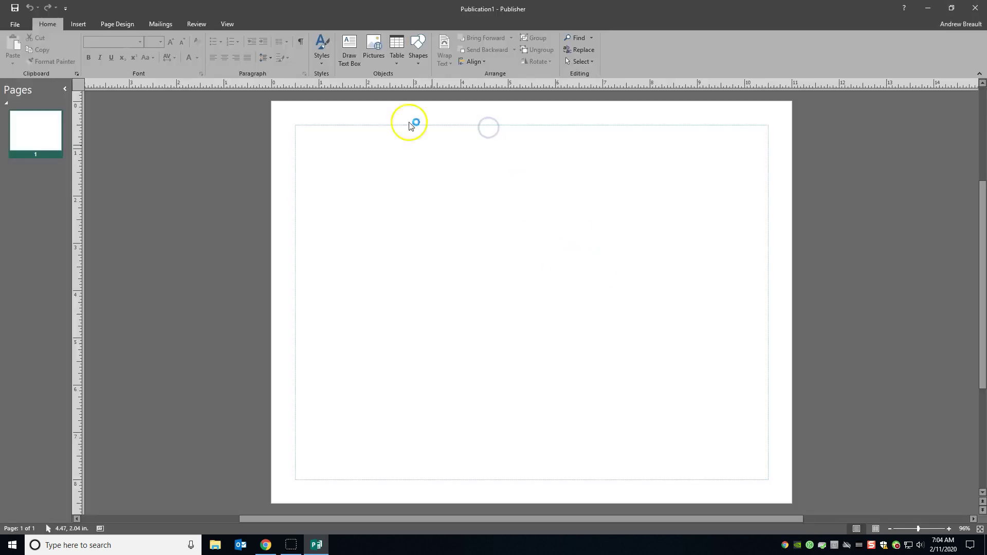
left_click(125, 26)
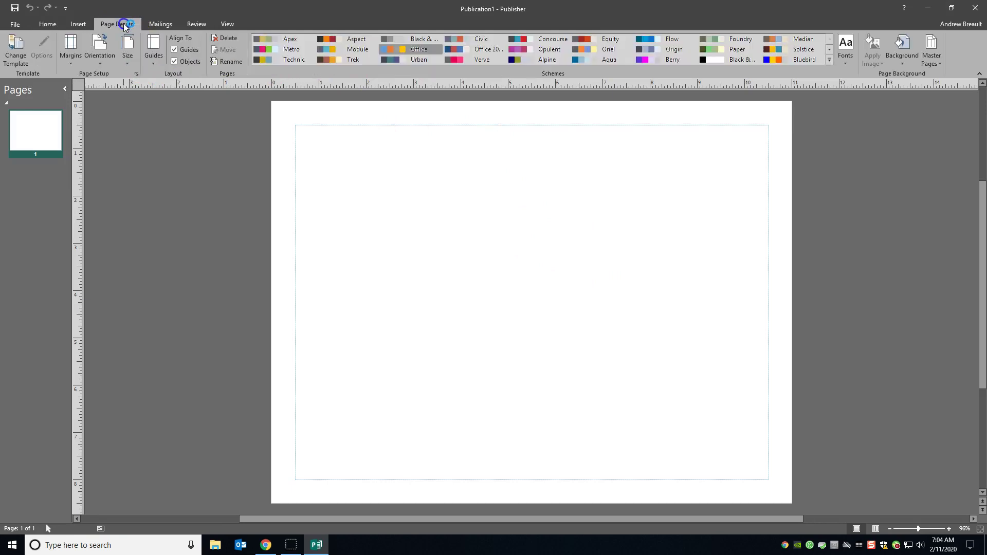
left_click(127, 49)
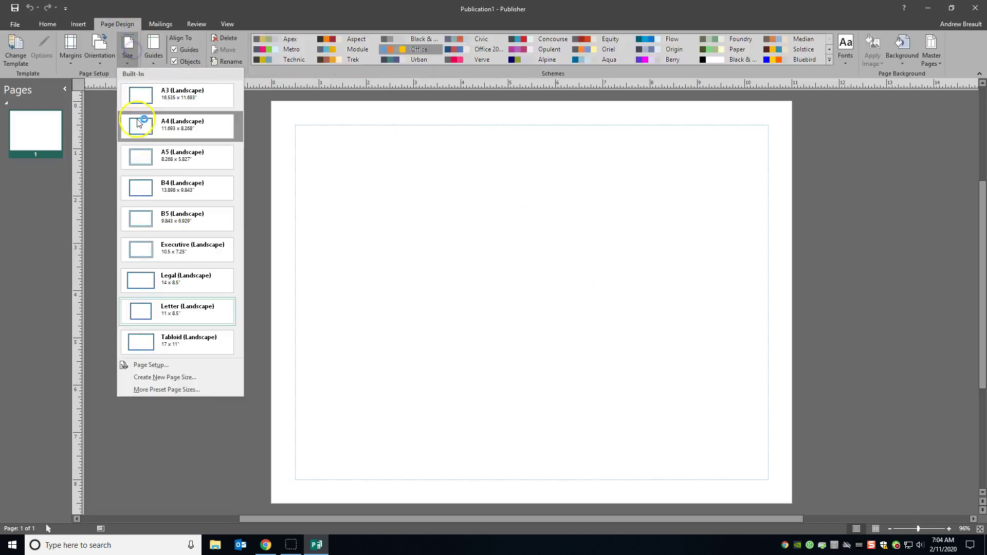
left_click(151, 365)
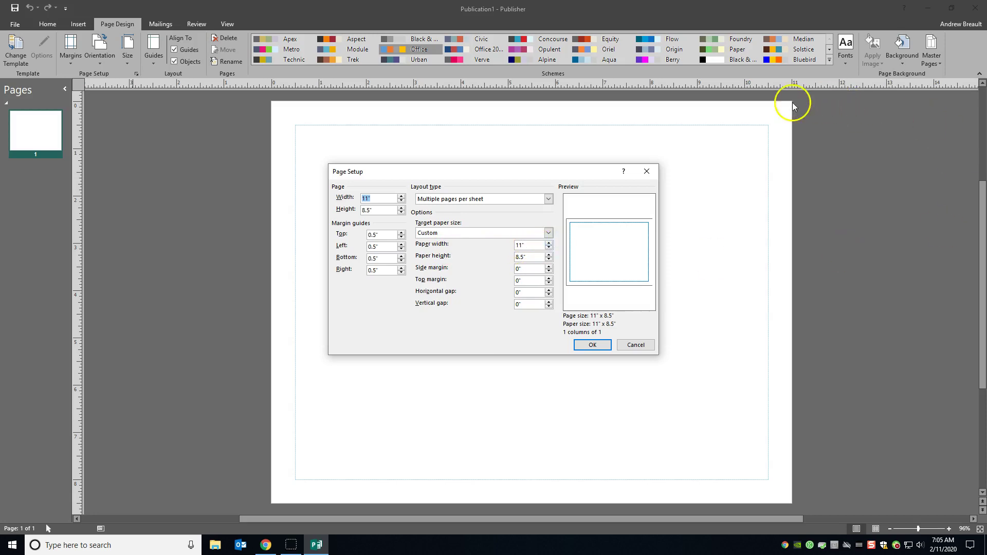
left_click(548, 243)
left_click(548, 243)
left_click(549, 243)
left_click(549, 243)
left_click(548, 242)
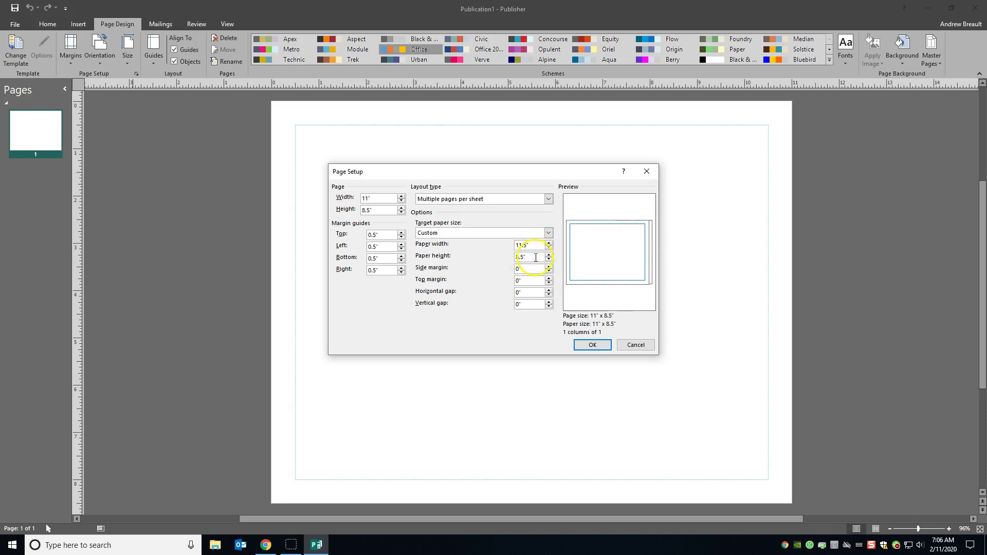
left_click(549, 255)
left_click(549, 254)
left_click(549, 254)
left_click(549, 255)
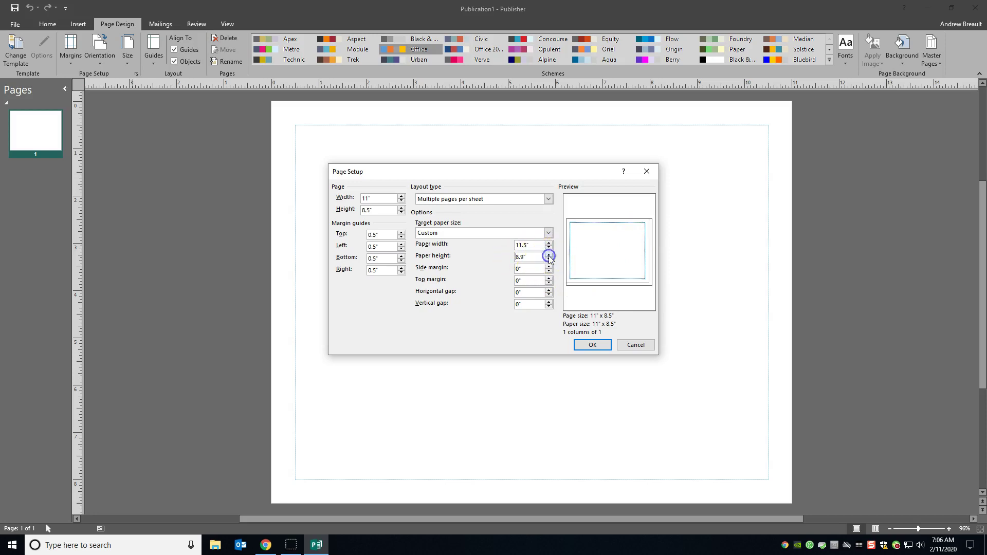
left_click(549, 255)
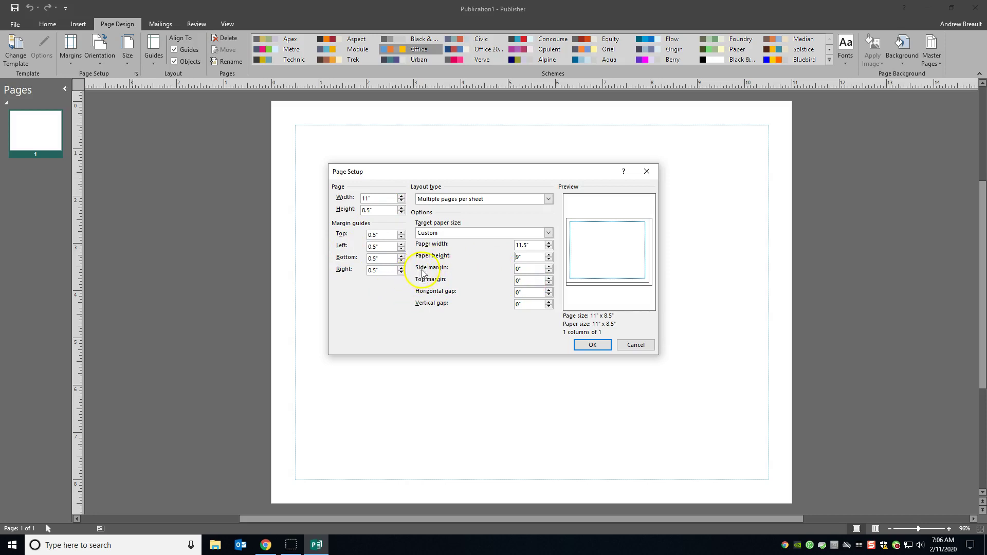
Set the paper side margin to 0.25" and select the top margin value to change it
left_click(549, 267)
left_click(549, 266)
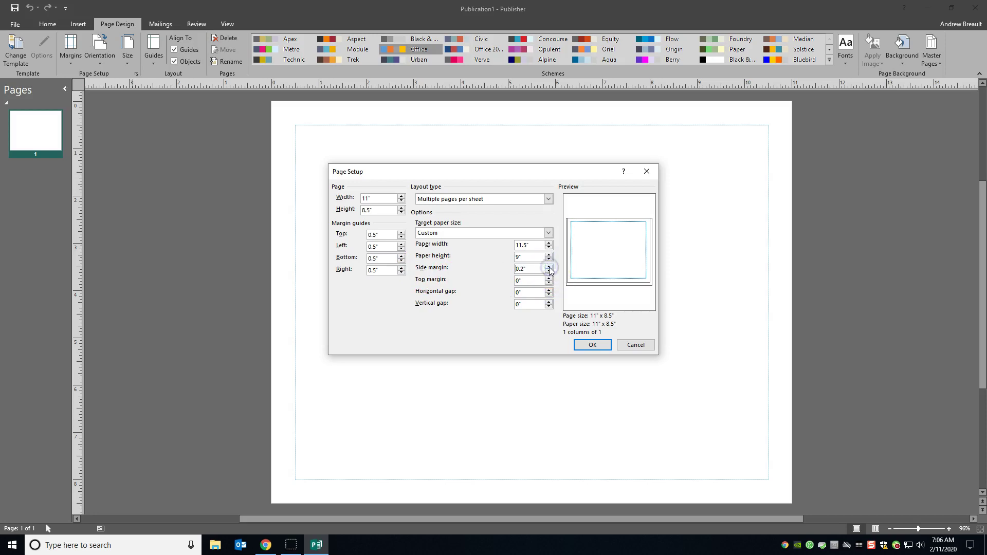
left_click(549, 267)
left_click_drag(535, 269, 504, 268)
key("BackSpace")
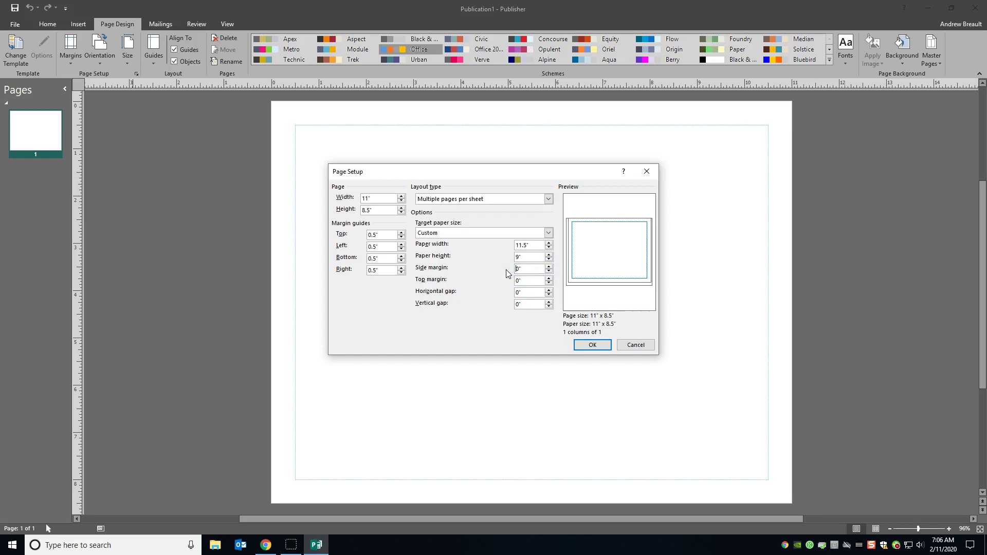
left_click_drag(530, 269, 506, 268)
left_click(529, 281)
type(".25")
double_click(519, 268)
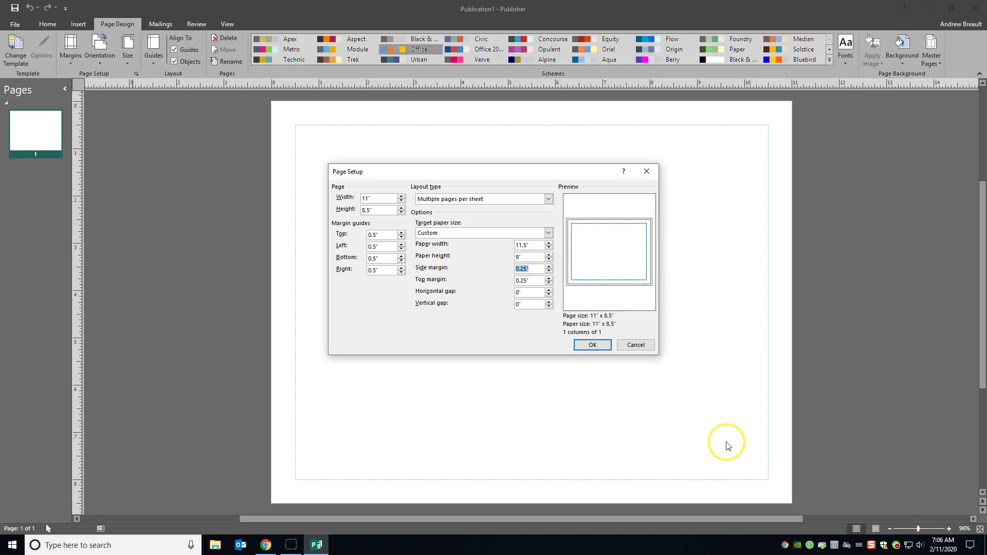
Make the page 11.5" wide by 9" high
left_click(594, 349)
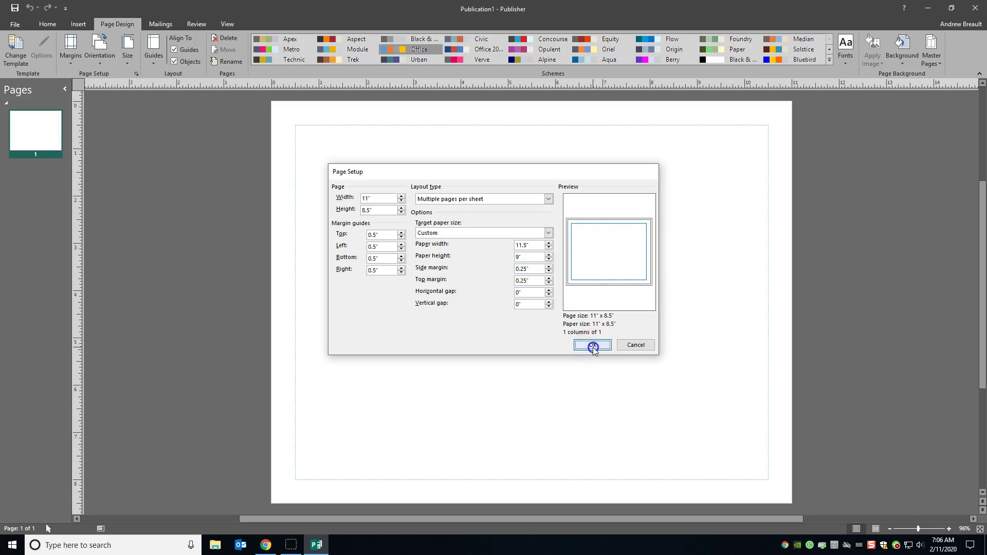
double_click(388, 199)
left_click_drag(385, 199, 347, 200)
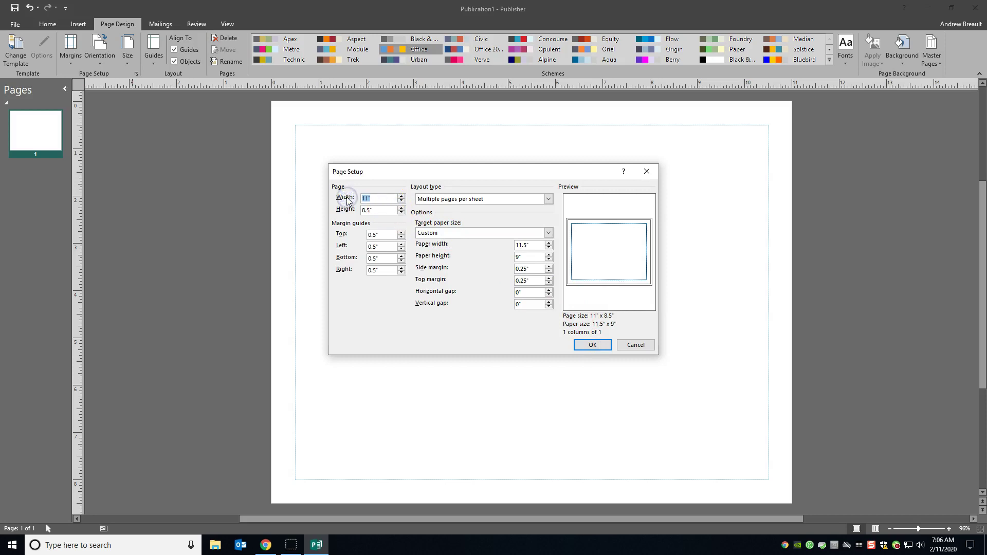
type("11.5")
left_click_drag(384, 211, 346, 211)
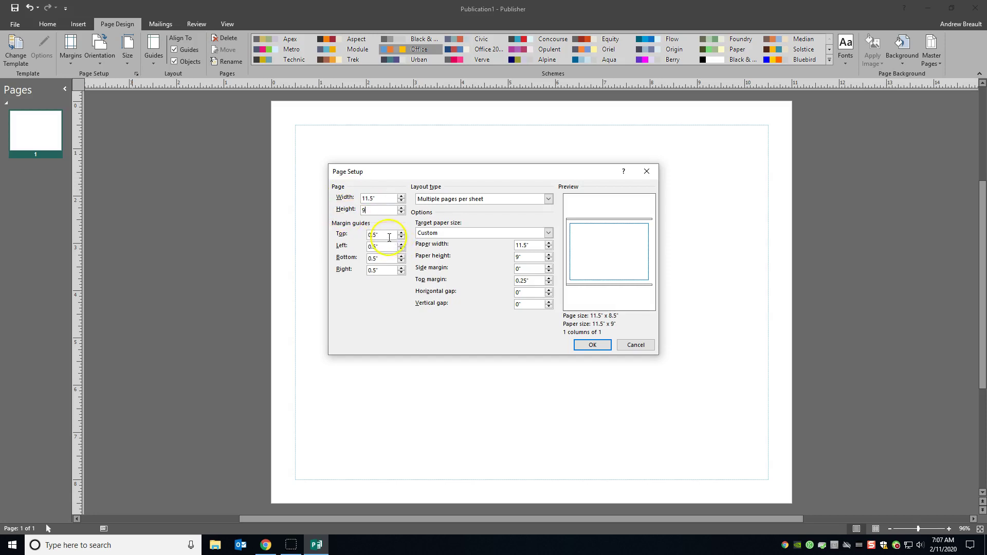
left_click(391, 235)
Set all four margin guides to 0" and apply the new page setup
left_click_drag(385, 234, 336, 246)
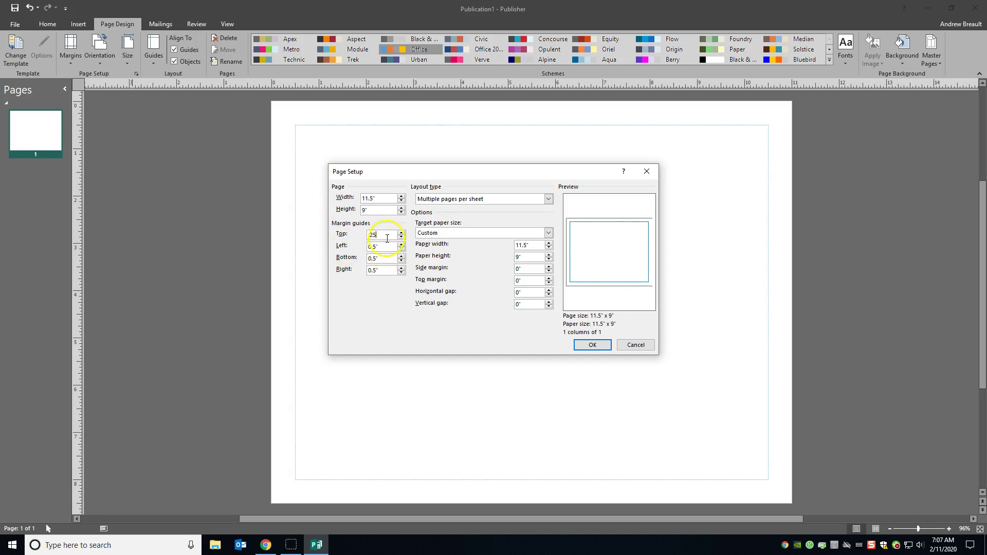
type("0")
left_click_drag(385, 246, 342, 276)
type("00")
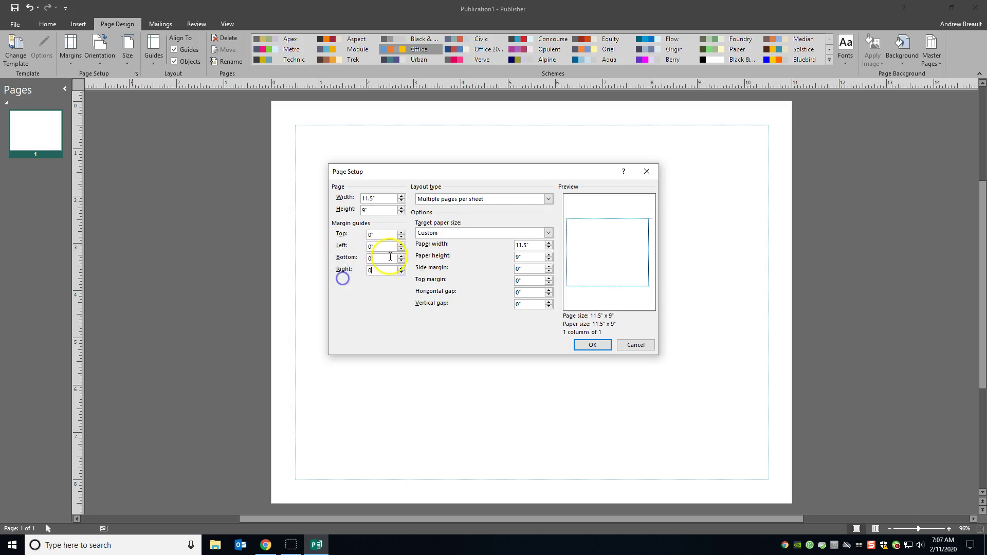
type("0")
left_click(383, 256)
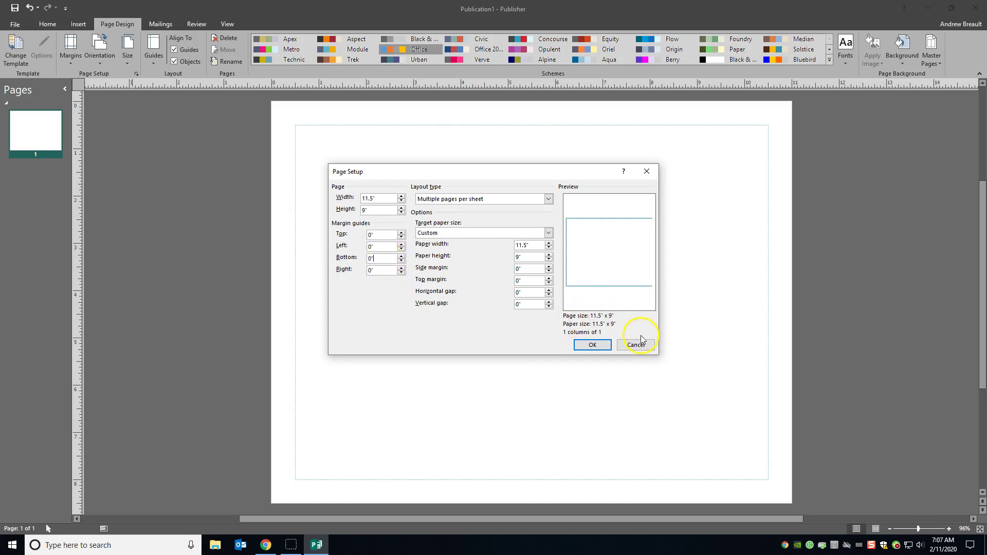
left_click(600, 346)
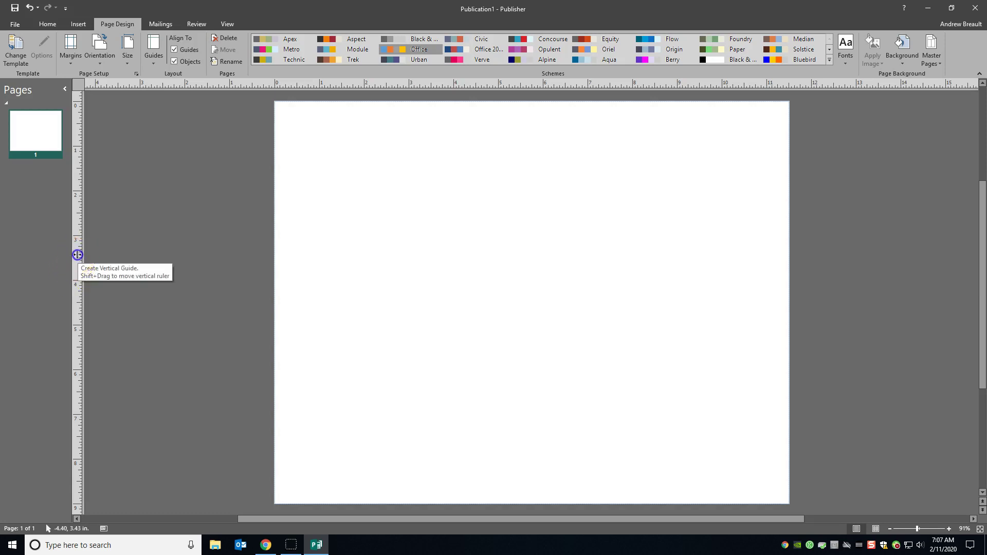
Place bleed guides just inside the right and left page edges and a horizontal edge guide
left_click_drag(77, 255, 778, 153)
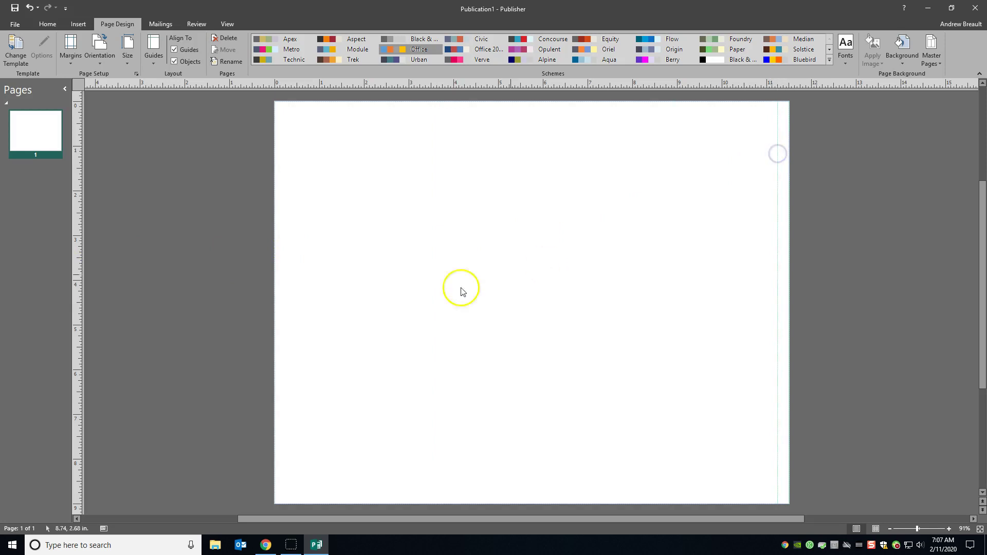
left_click_drag(78, 214, 285, 122)
left_click_drag(330, 84, 320, 112)
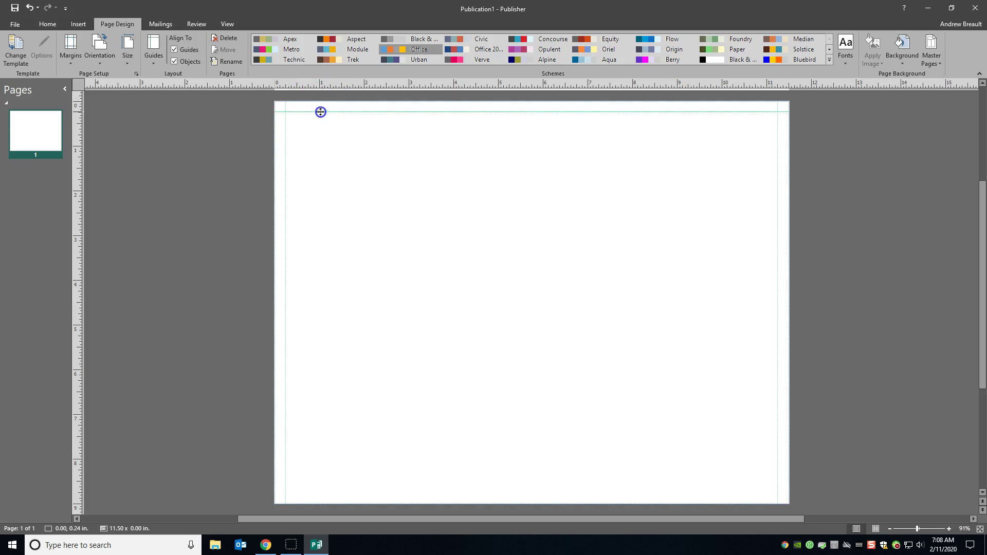
left_click_drag(319, 112, 357, 492)
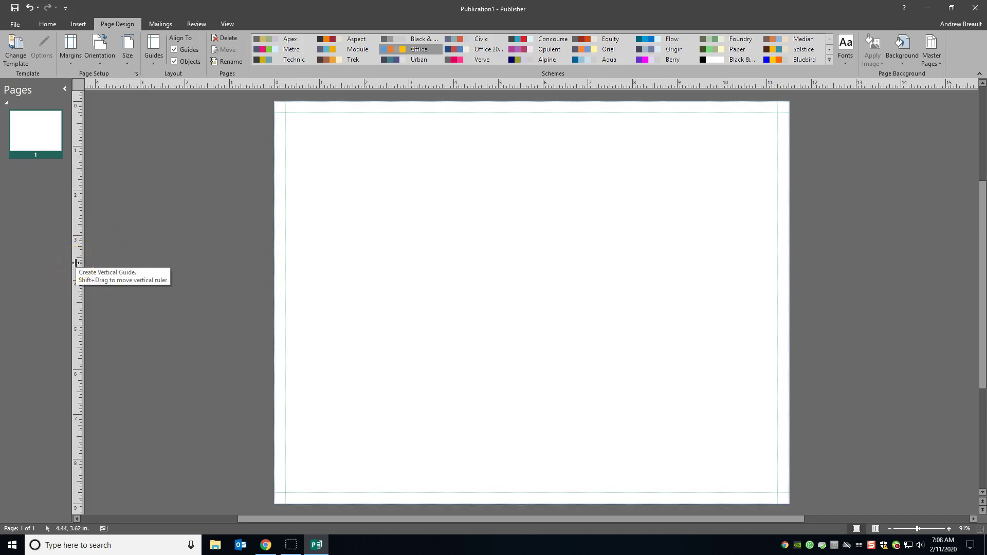
Place two vertical fold guides, the right one at about 7.65", splitting the page into three panels
left_click(77, 258)
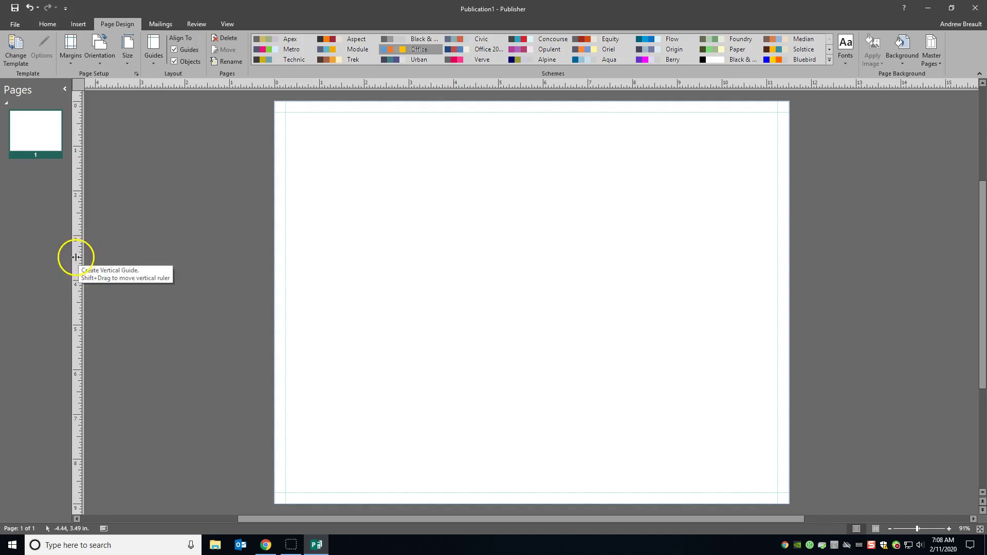
left_click_drag(78, 256, 620, 205)
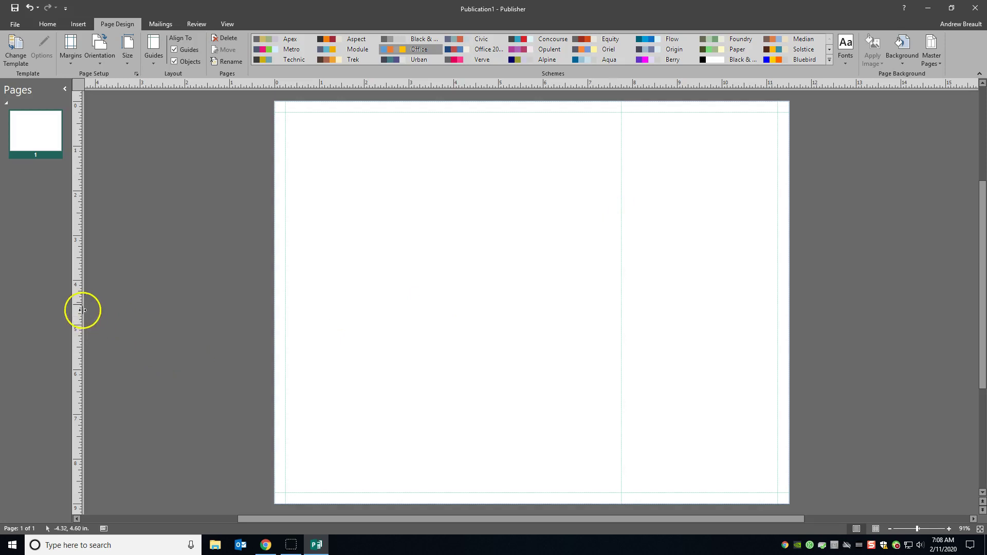
left_click_drag(77, 297, 454, 278)
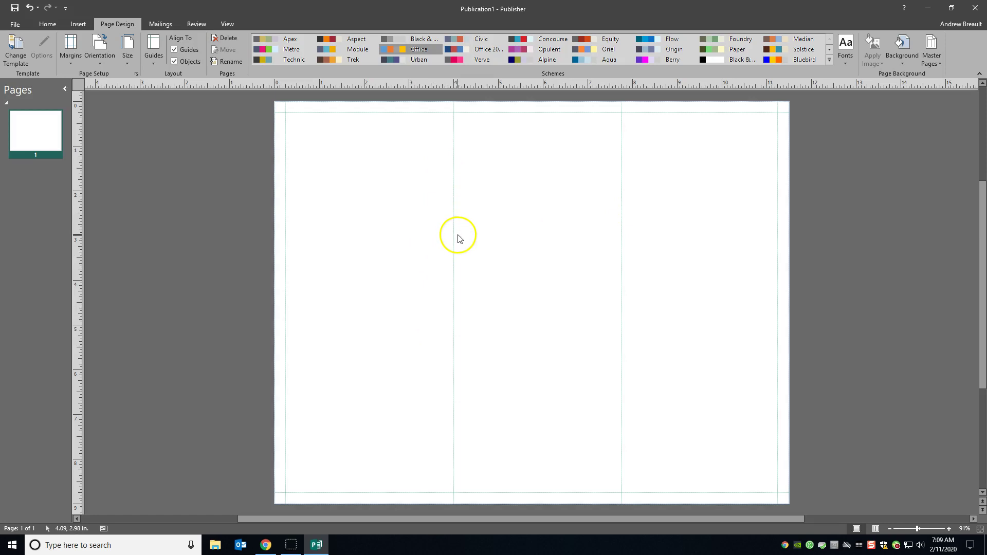
left_click_drag(452, 220, 448, 221)
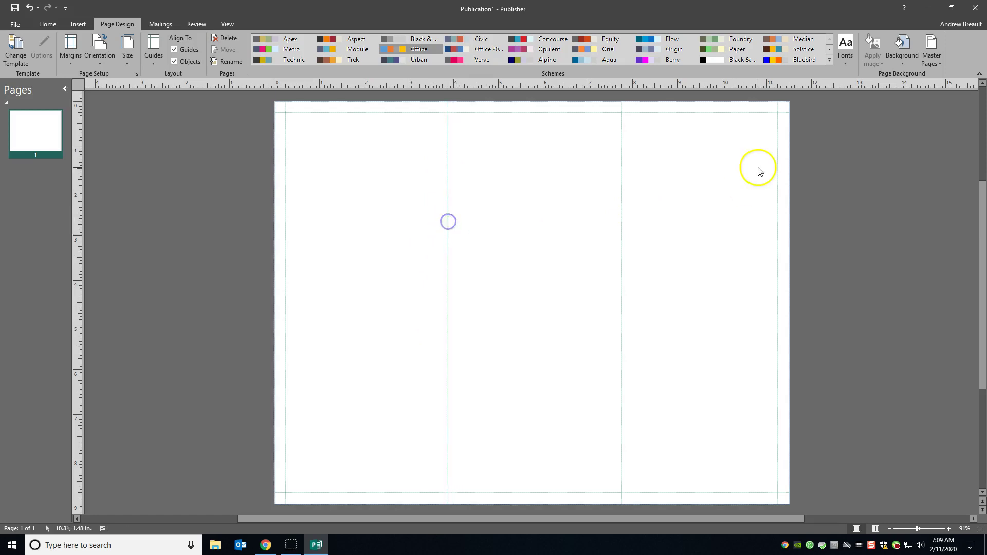
left_click(621, 200)
left_click_drag(621, 200, 613, 203)
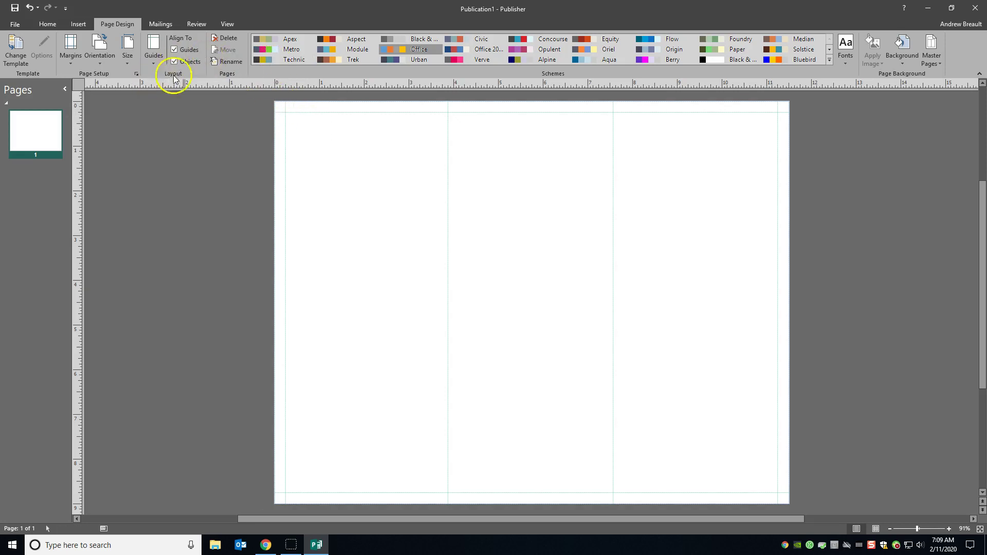
Draw a ½ pt horizontal line at the top-right corner and copy it to the bottom-right corner
left_click(49, 24)
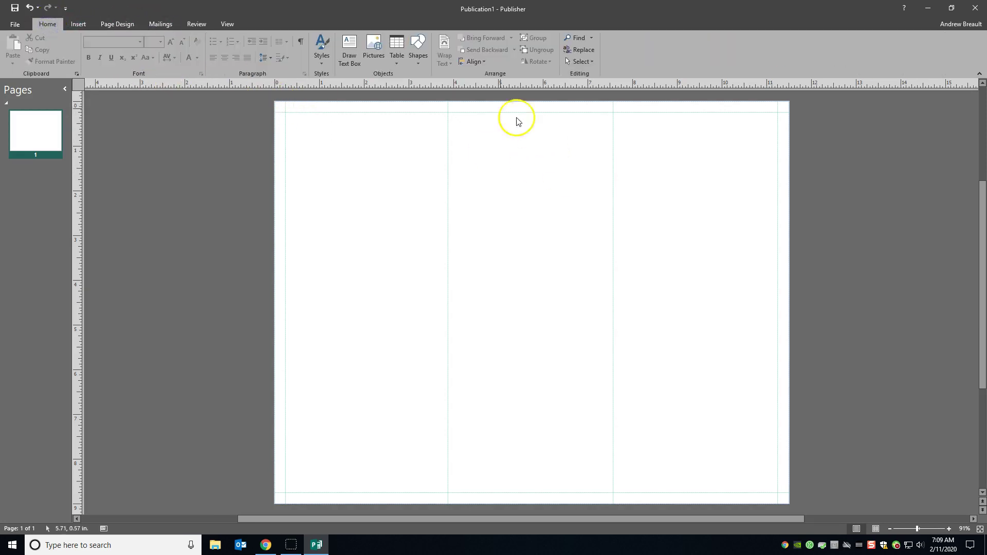
left_click(419, 58)
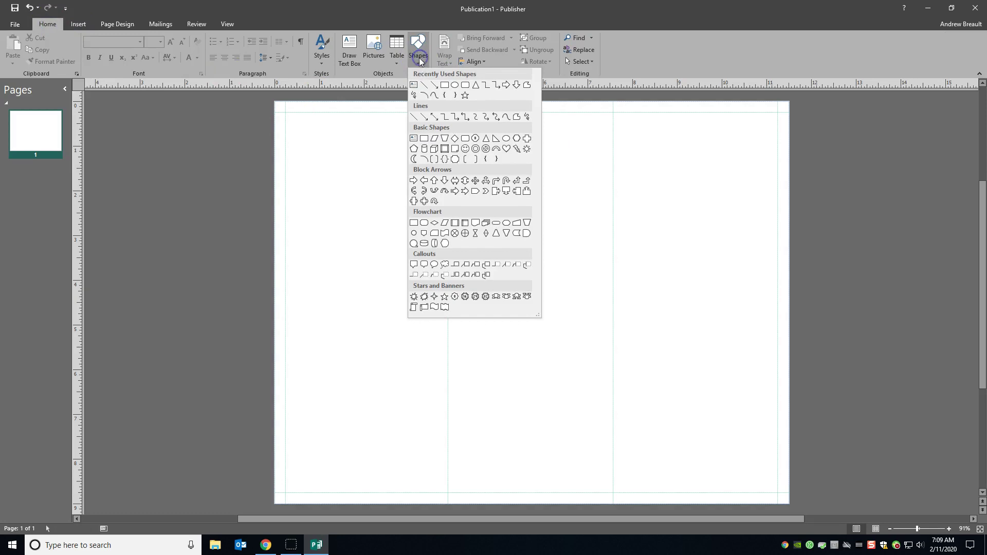
left_click(425, 89)
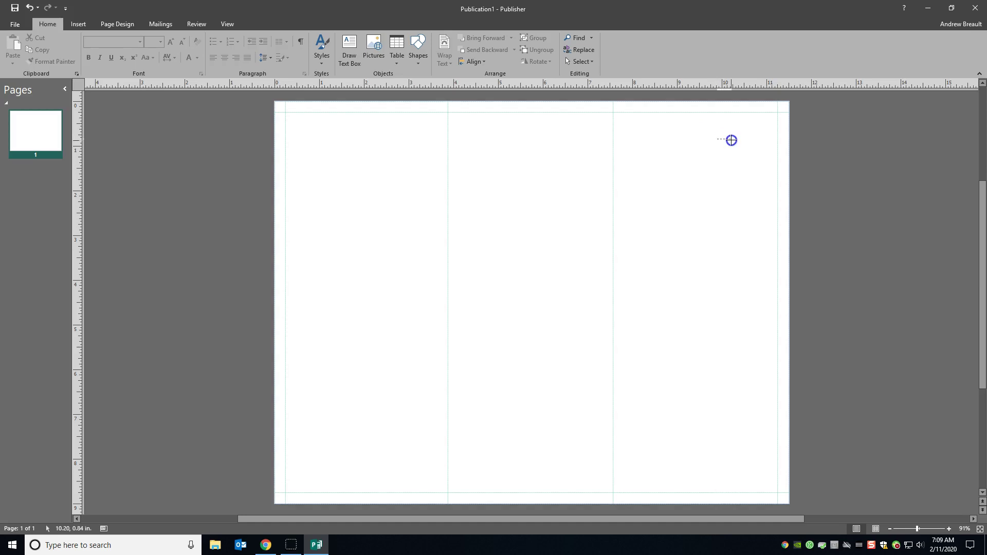
left_click_drag(731, 139, 731, 138)
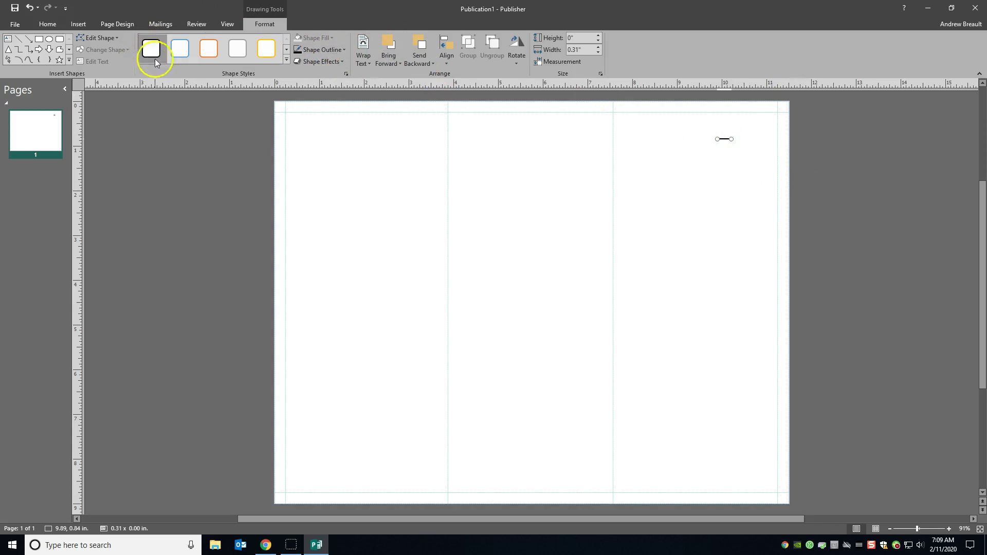
left_click(344, 50)
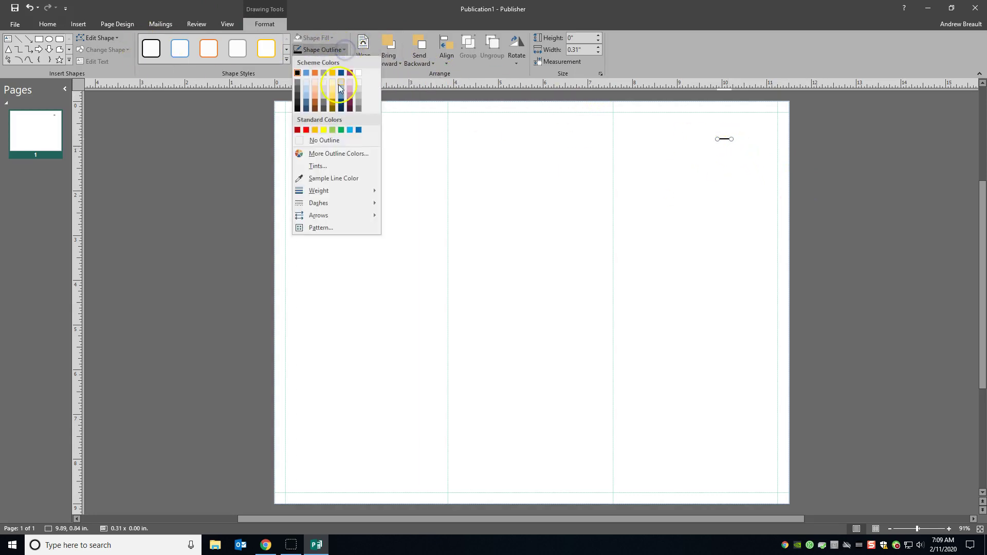
mouse_move(349, 195)
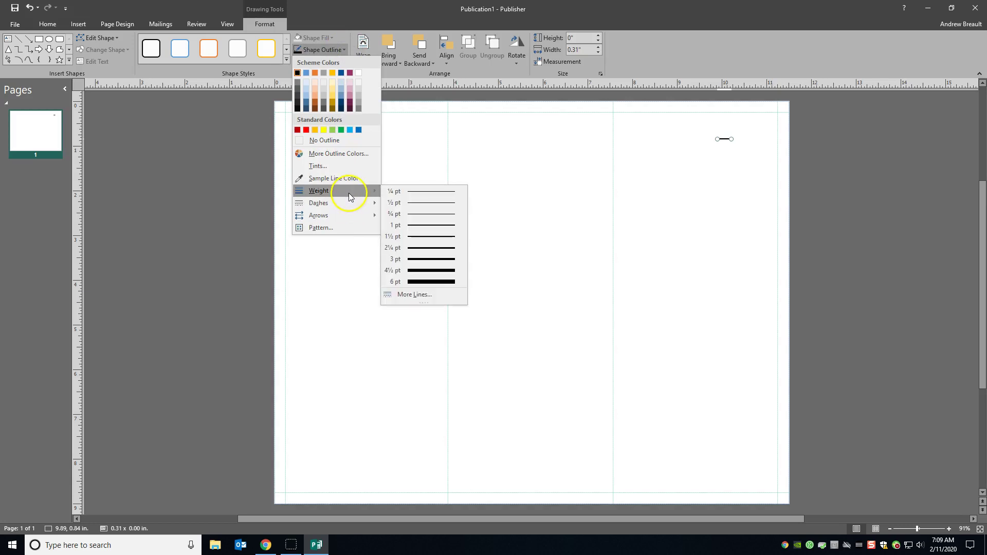
left_click(426, 203)
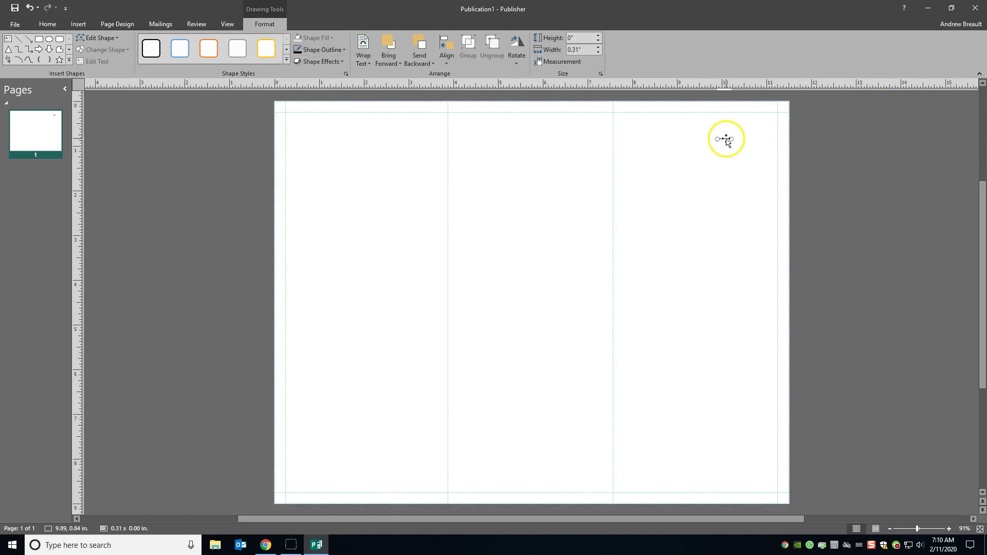
left_click_drag(726, 139, 793, 112)
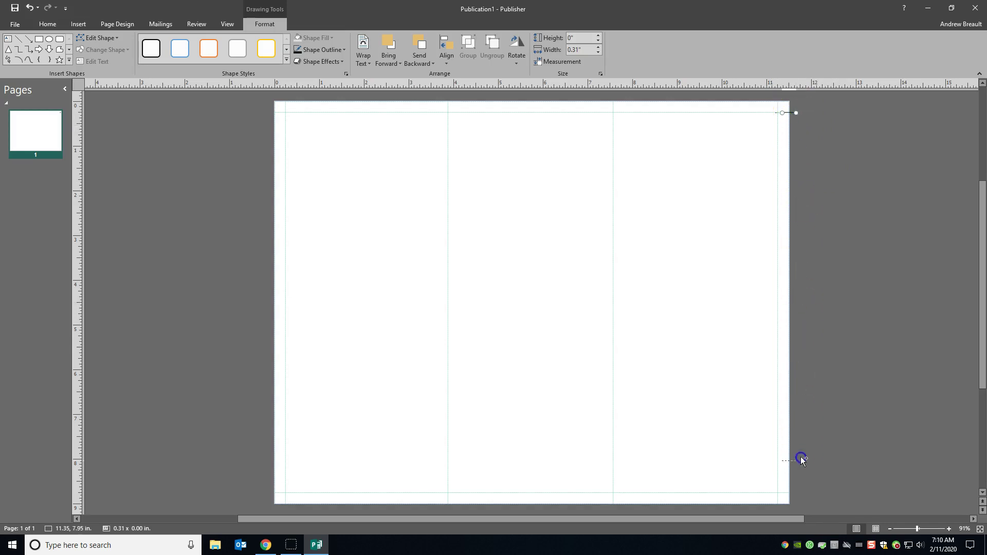
left_click_drag(801, 490, 800, 495)
Copy both right-side crop marks to the left edge, then select and zoom in on the top-left mark
left_click(789, 114, "shift")
left_click_drag(788, 112, 274, 112)
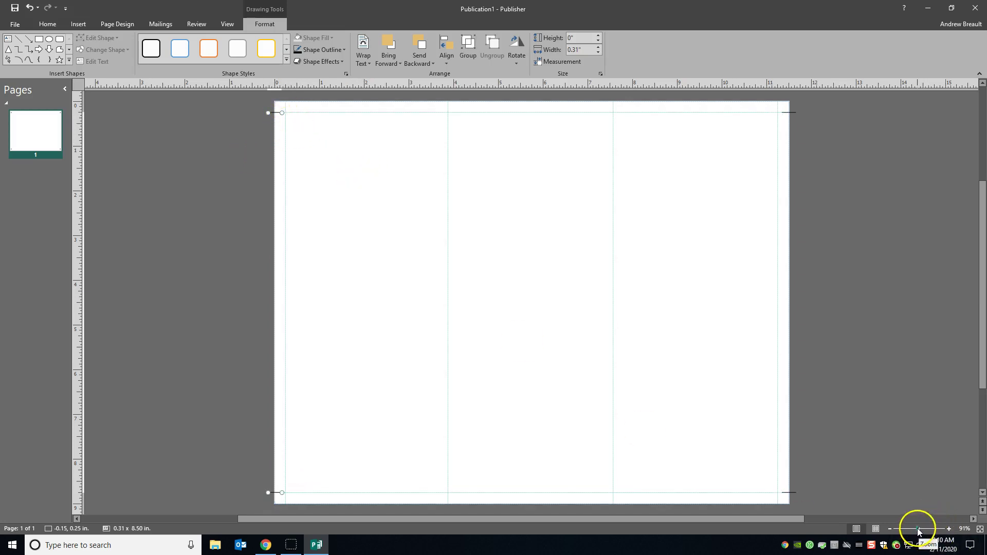
left_click(374, 207)
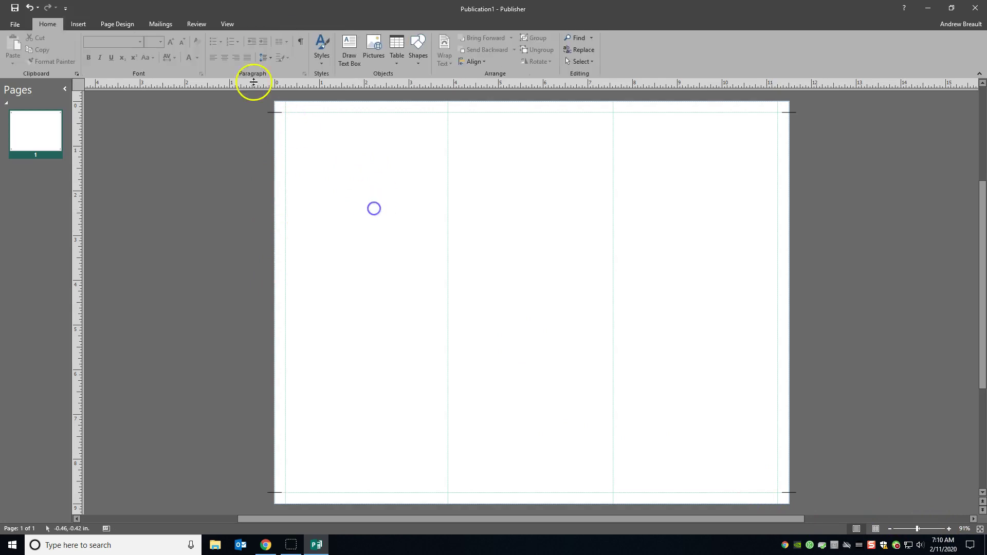
left_click(277, 113)
left_click_drag(918, 529, 942, 529)
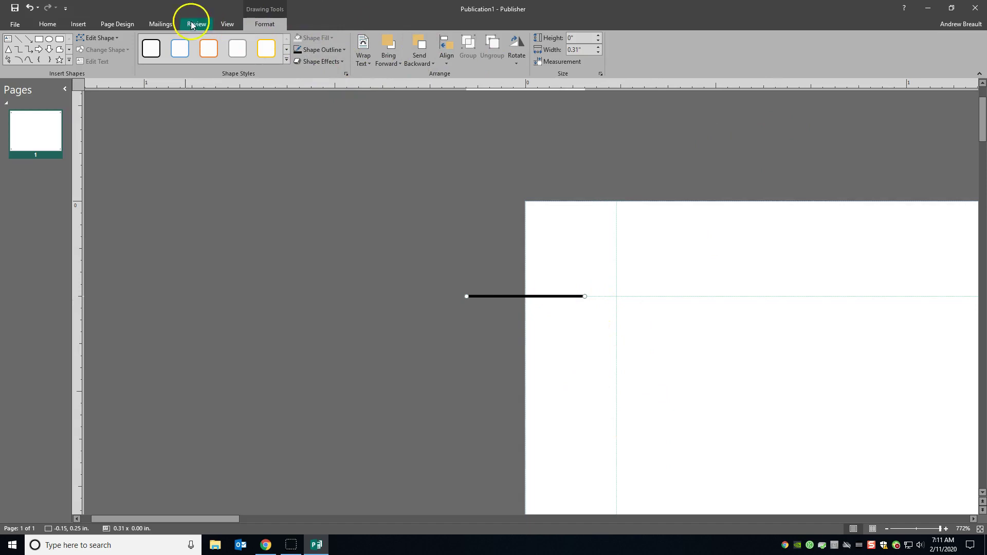
Draw a thin vertical crop line at the top-left corner, snapped onto the left trim guide
left_click(47, 24)
left_click(424, 57)
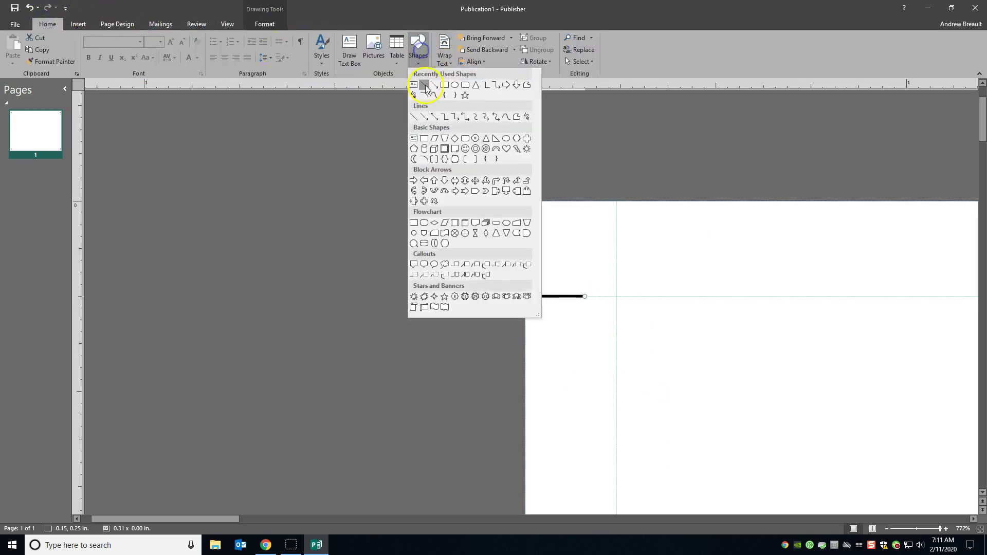
left_click(424, 84)
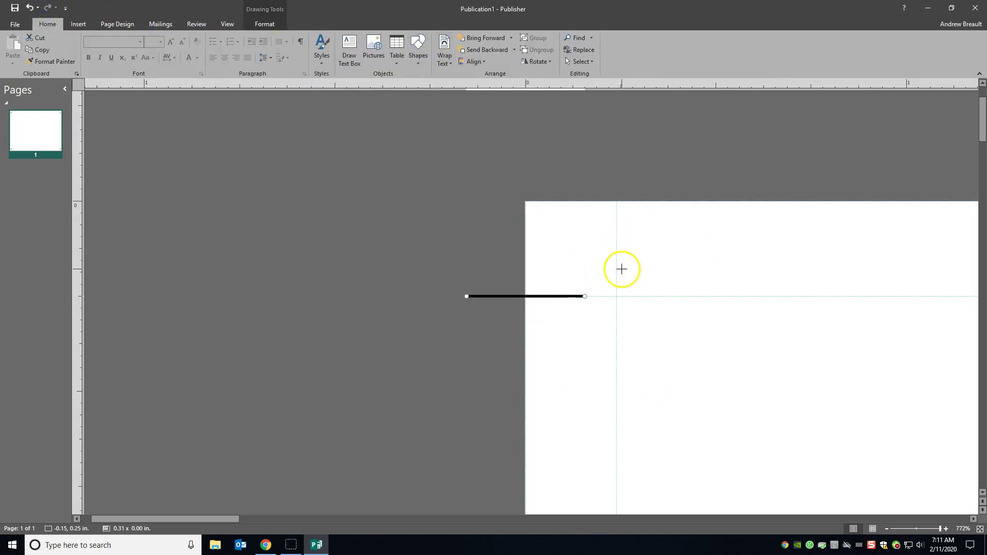
left_click_drag(631, 270, 634, 144)
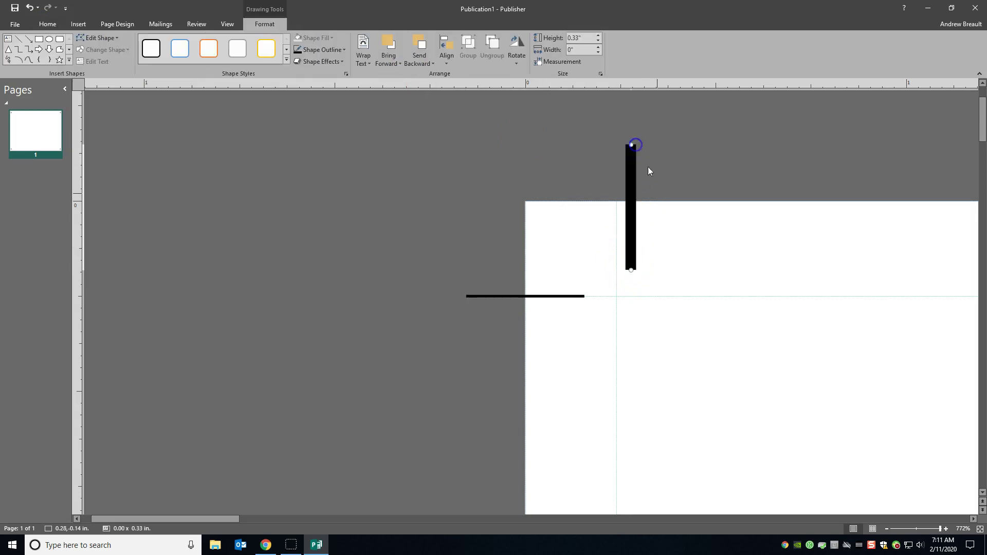
left_click(334, 51)
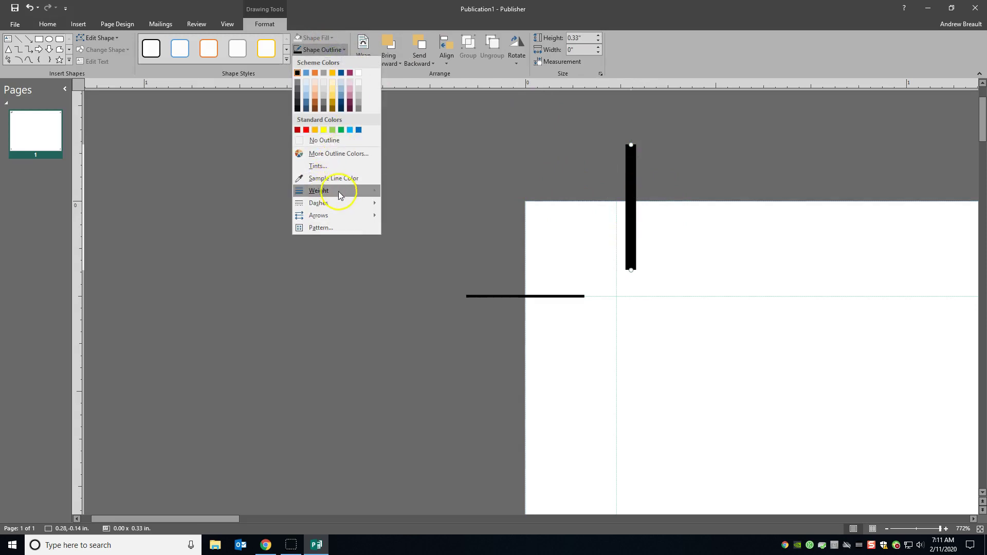
mouse_move(338, 195)
left_click(443, 204)
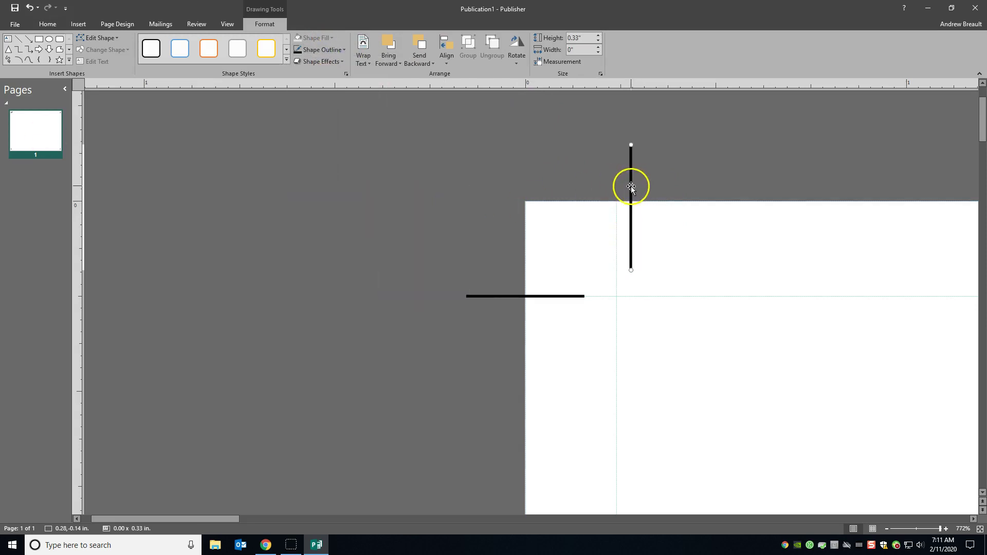
left_click_drag(627, 186, 618, 186)
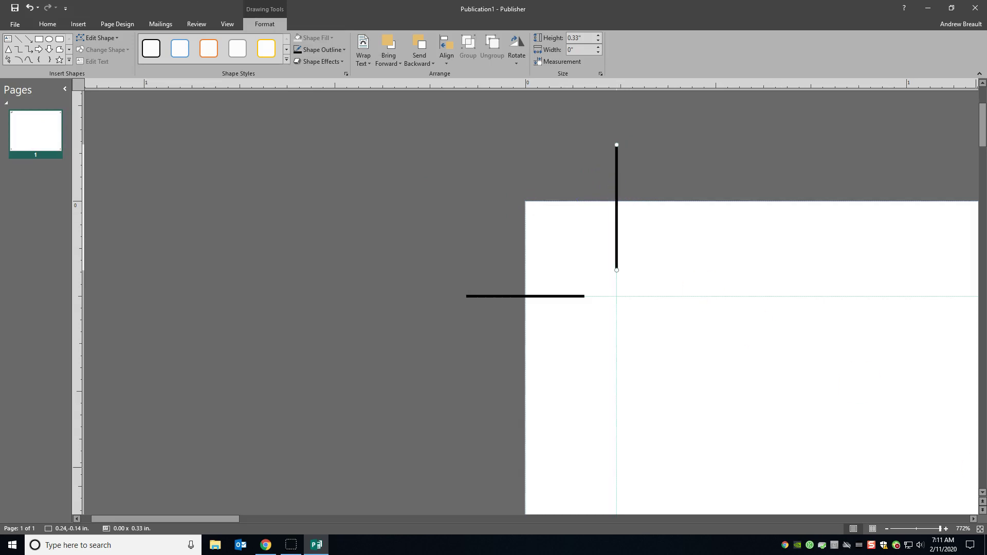
Copy the vertical line to the top-right corner, then copy both lines to the bottom corners
left_click(980, 529)
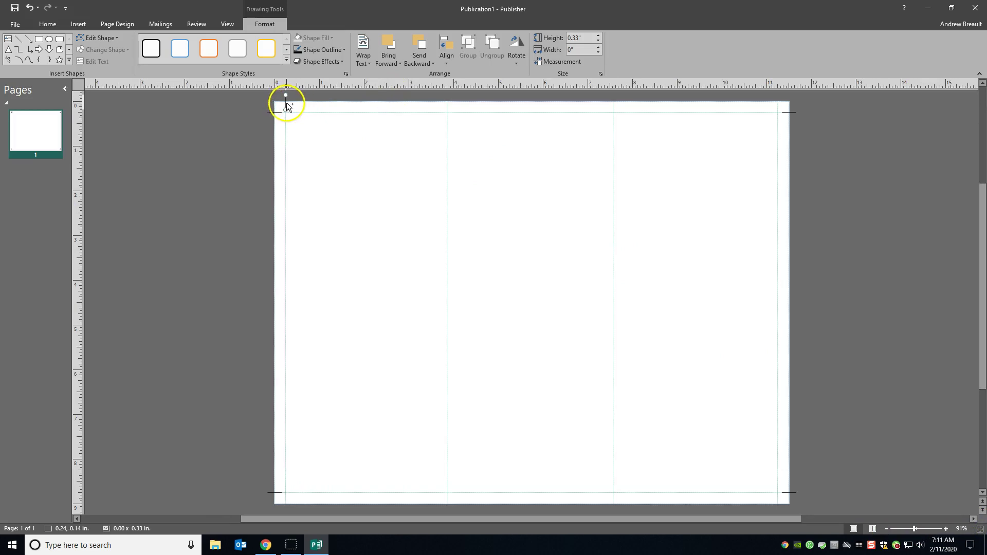
left_click_drag(287, 103, 778, 123)
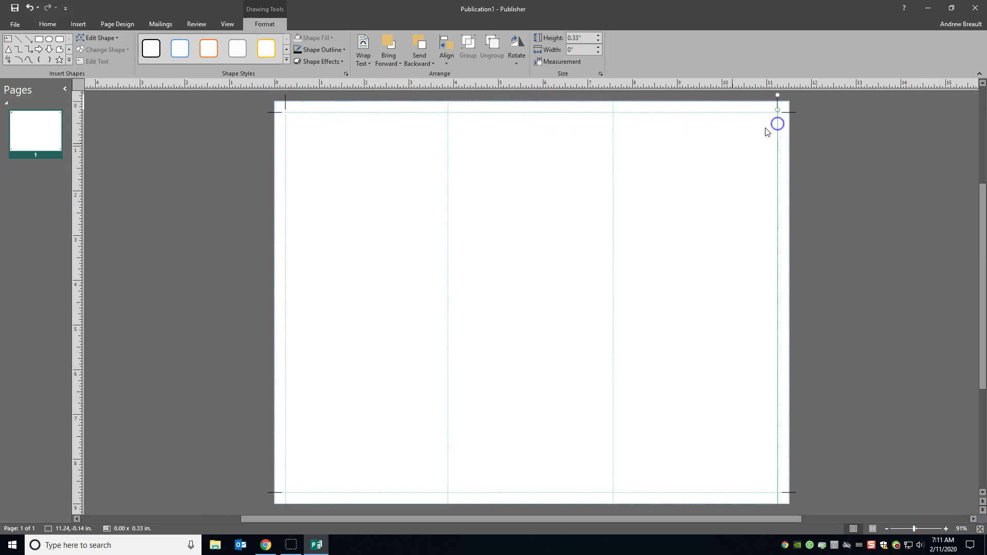
left_click(286, 103, "shift")
left_click_drag(286, 103, 287, 498)
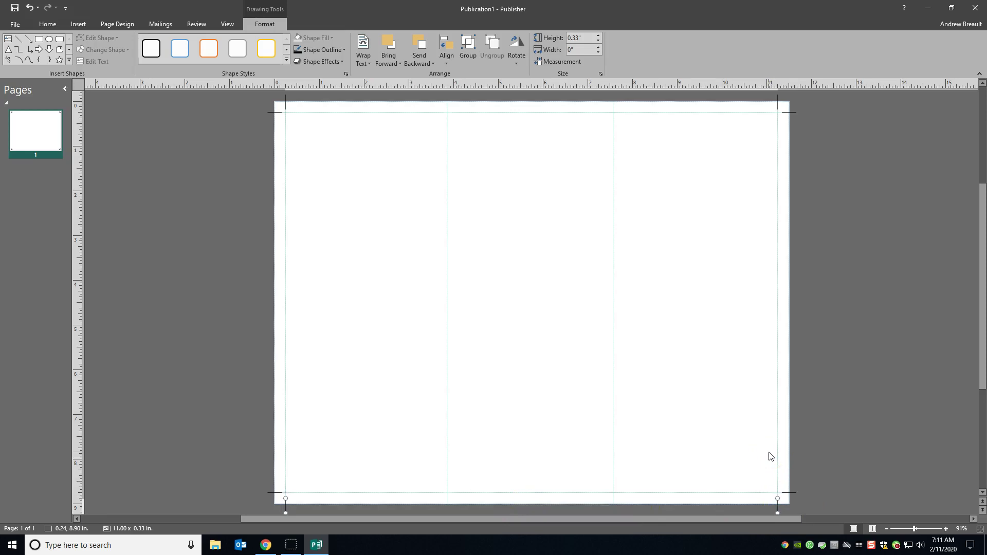
left_click(827, 382)
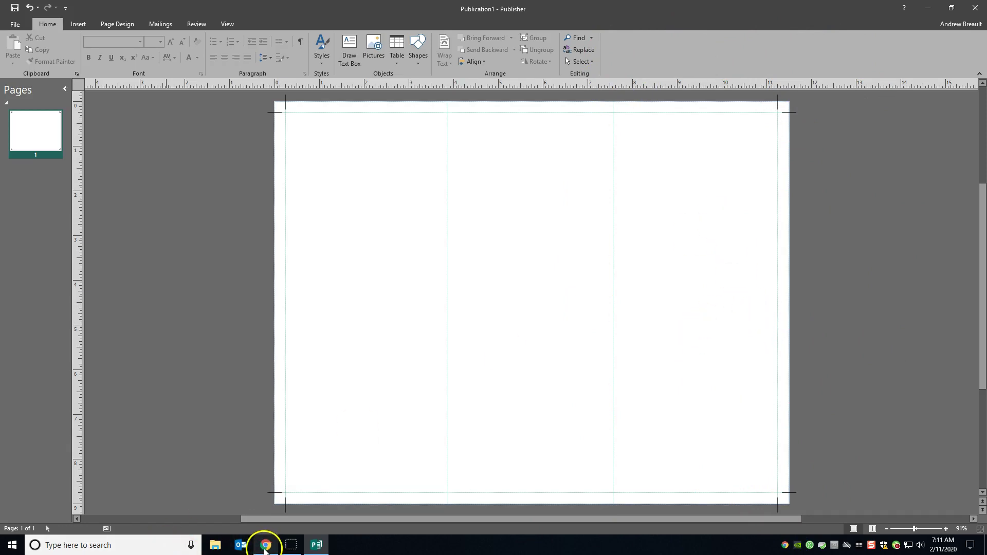
Switch to Chrome, maximize it, and go to pexels.com
mouse_move(266, 552)
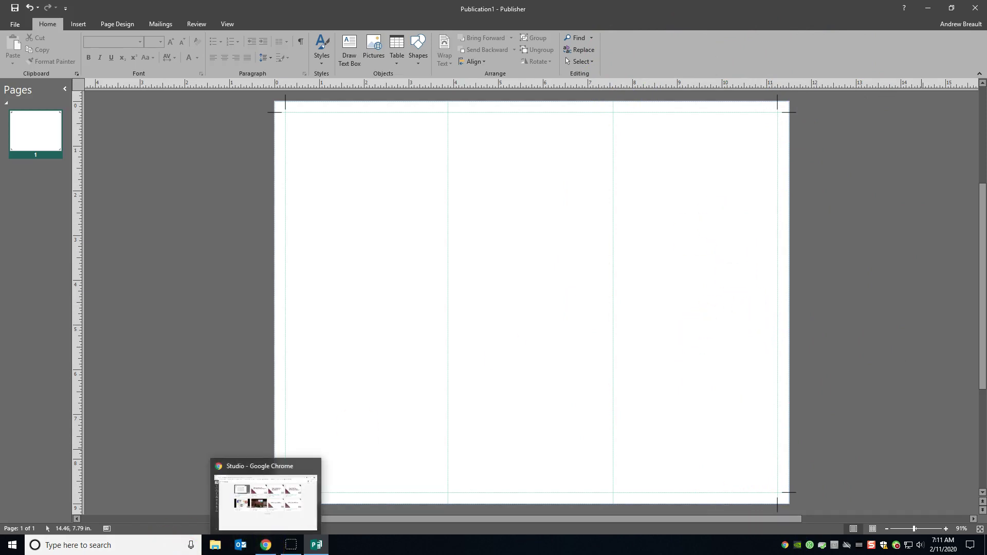
key("alt+Tab")
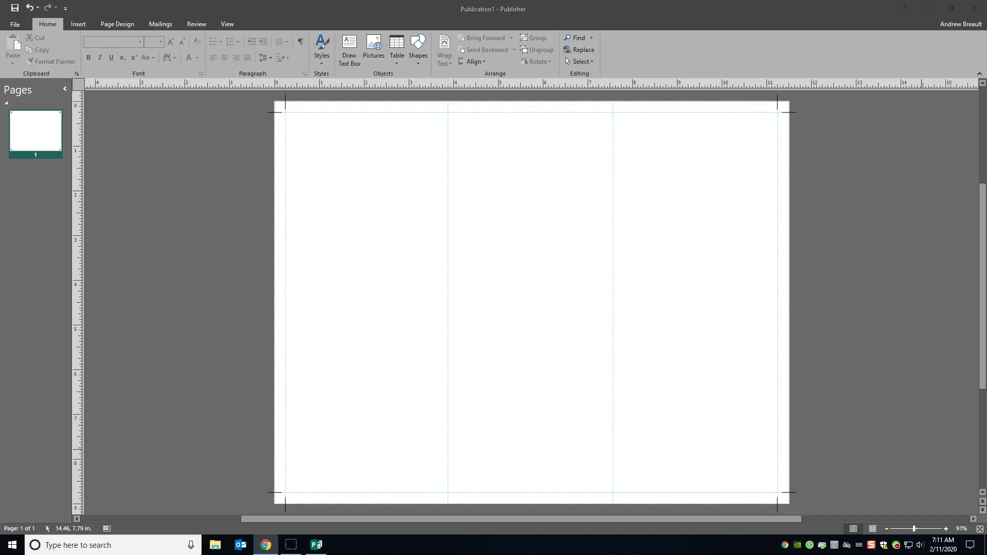
left_click_drag(147, 82, 227, 24)
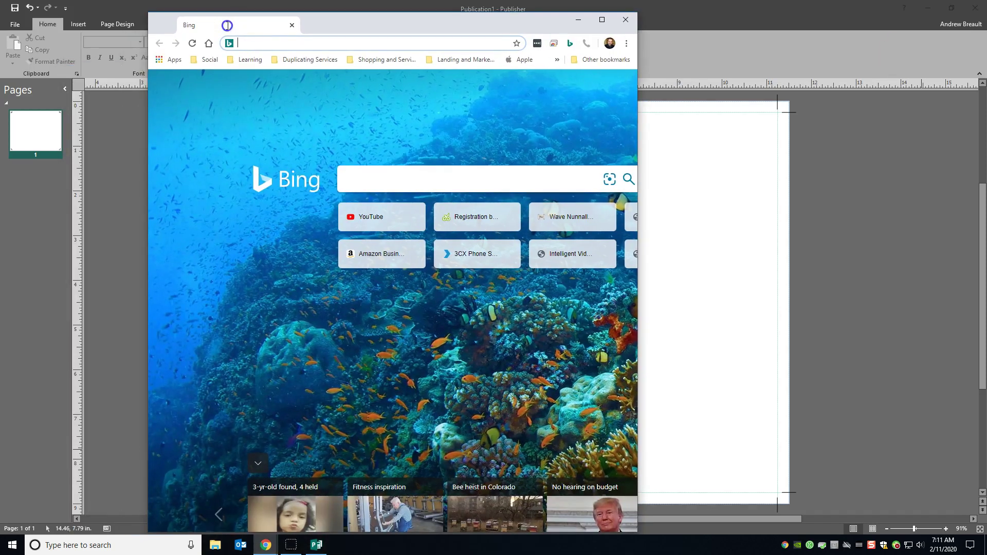
double_click(228, 24)
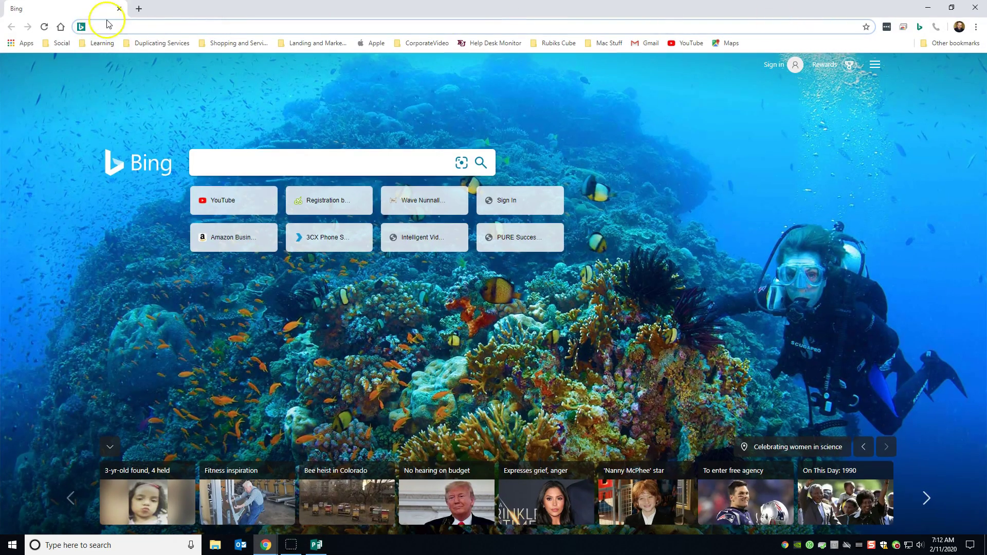
left_click(109, 25)
type("pex")
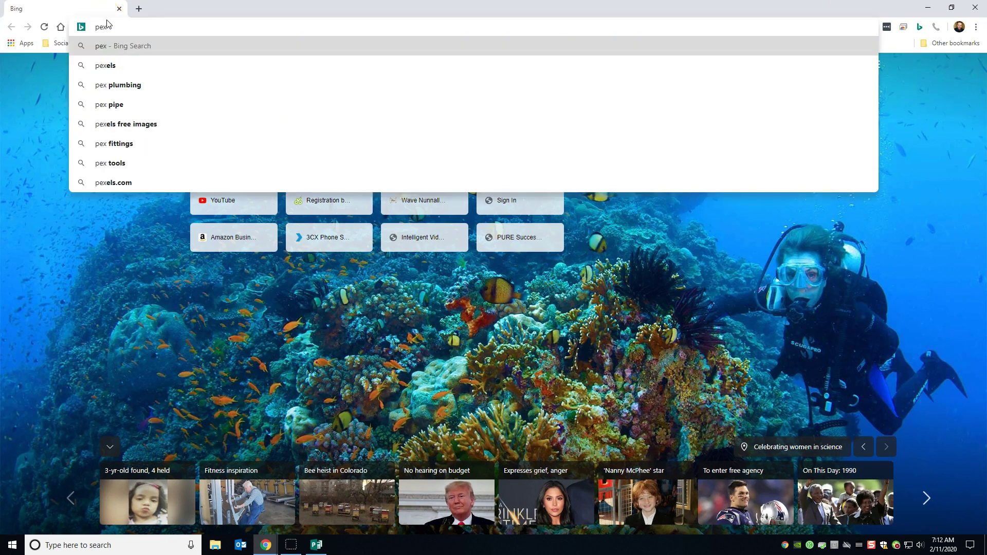
type("els.c")
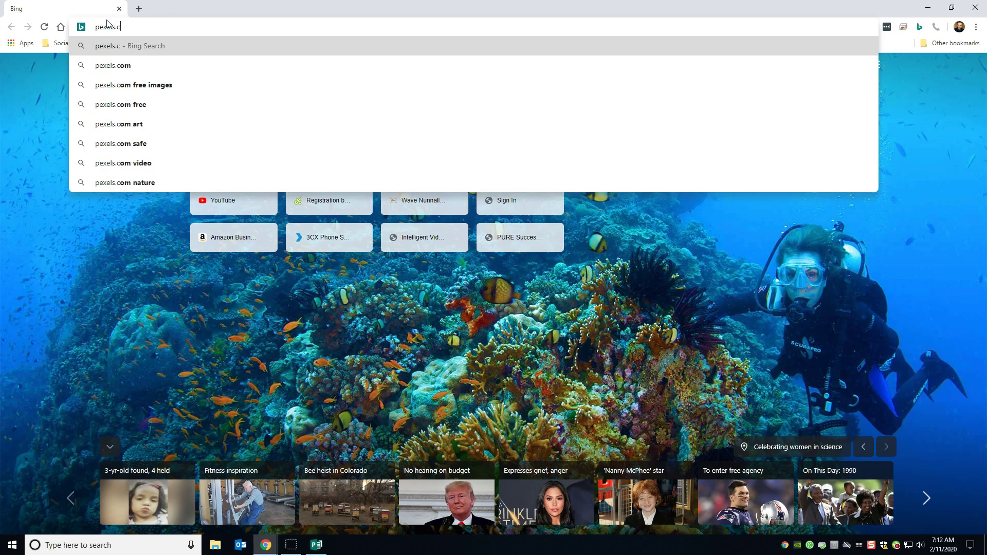
type("om")
key("Return")
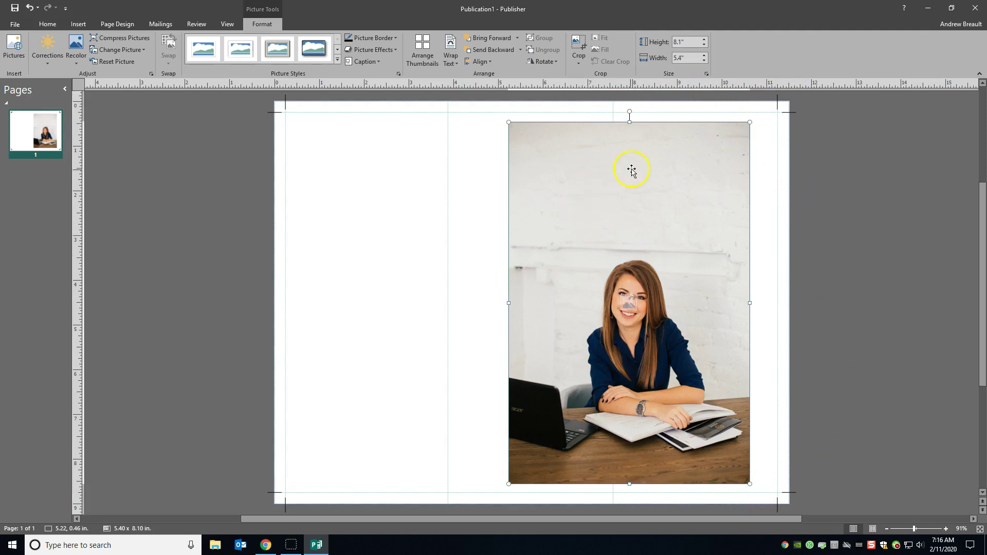
Move the desk photo over the right panel and enlarge it to about 6.24" x 9.36"
left_click_drag(665, 170, 718, 194)
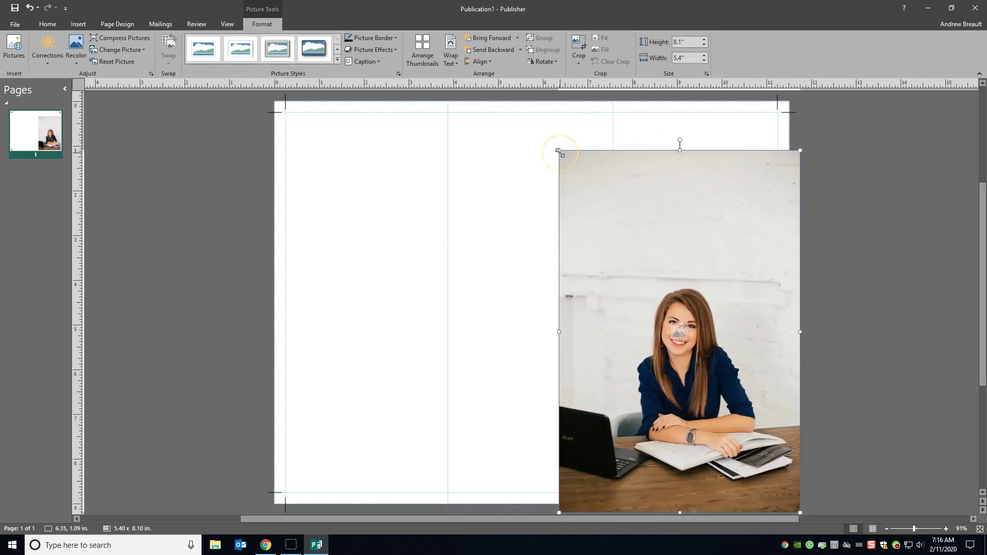
left_click_drag(560, 151, 522, 113)
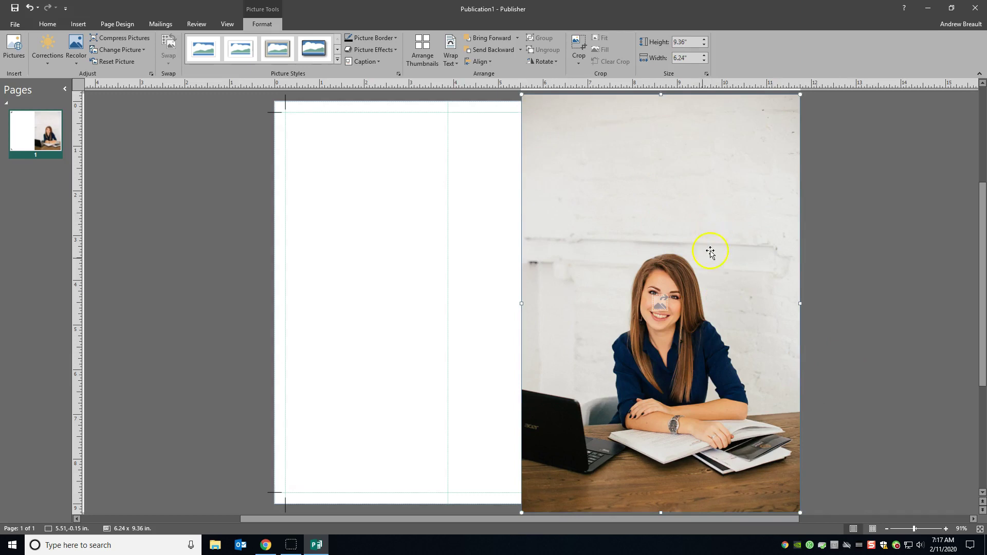
Crop the photo's left, right, top and bottom edges down to the right-hand front panel
right_click(689, 233)
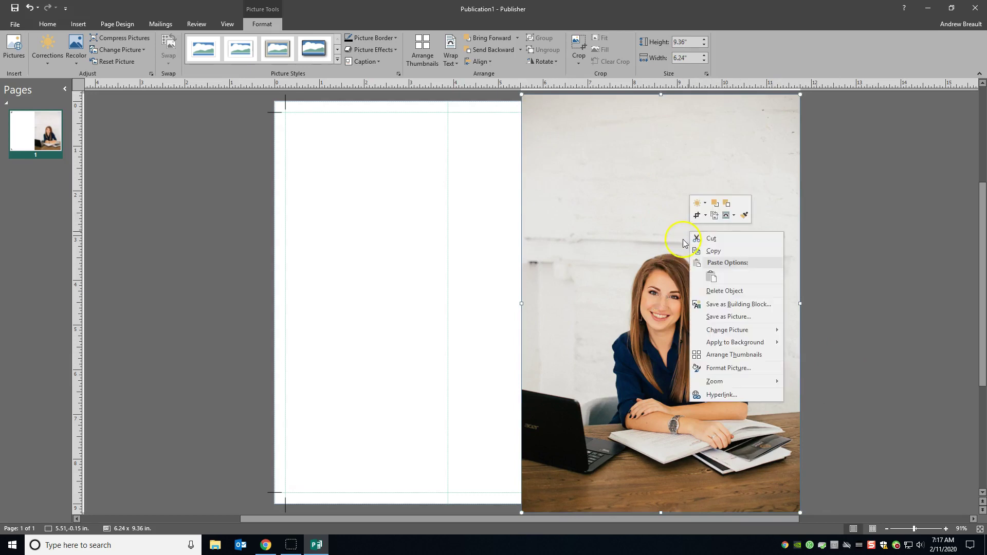
left_click(698, 216)
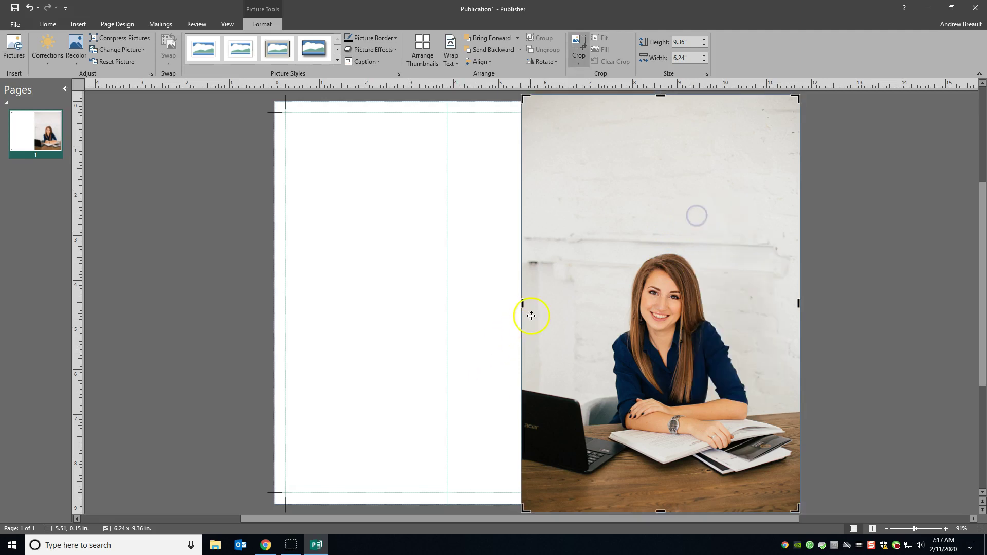
left_click_drag(523, 303, 614, 302)
mouse_move(795, 304)
left_mouse_down()
mouse_move(776, 306)
mouse_move(788, 306)
left_mouse_up()
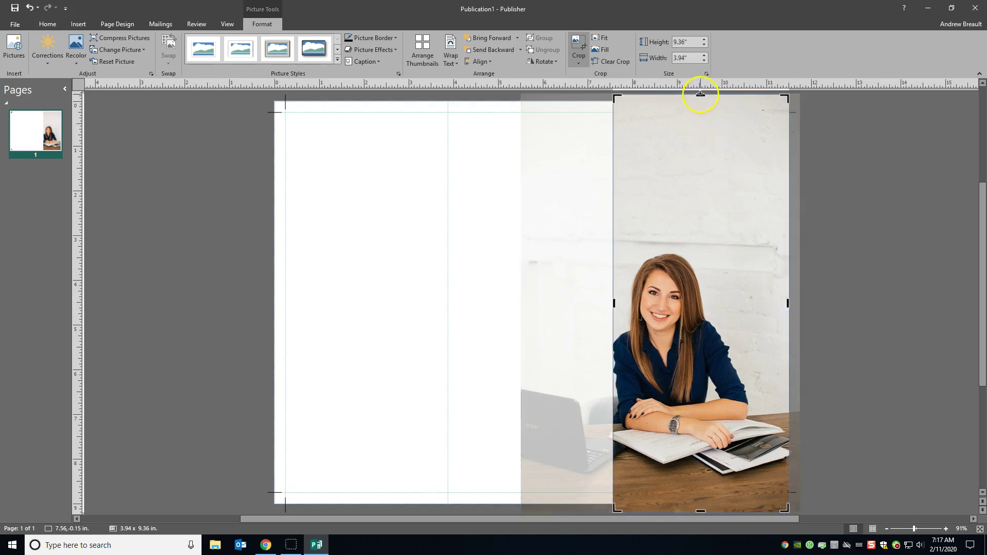
mouse_move(700, 98)
left_mouse_down()
mouse_move(706, 117)
mouse_move(706, 101)
left_mouse_up()
scroll(725, 390, "down", 2)
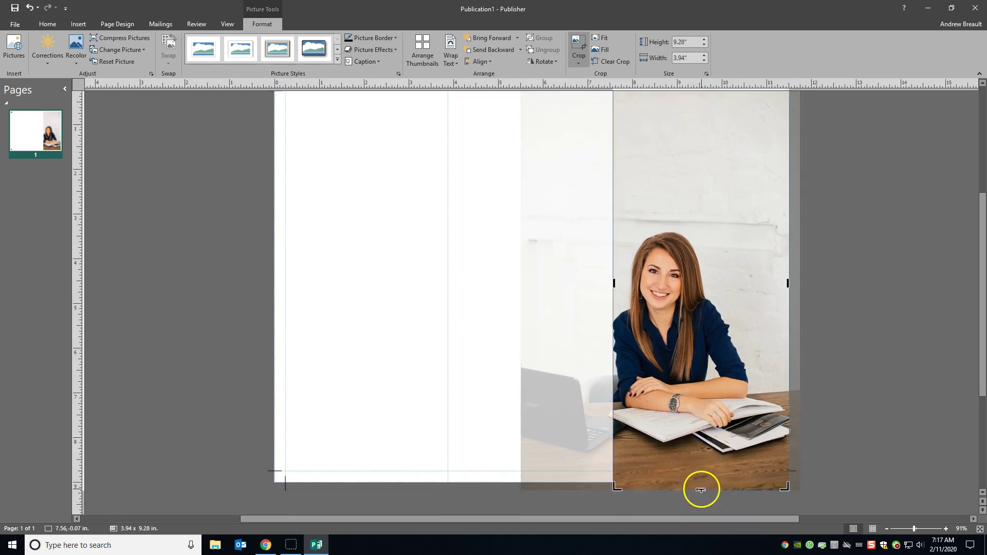
left_click_drag(701, 481, 702, 476)
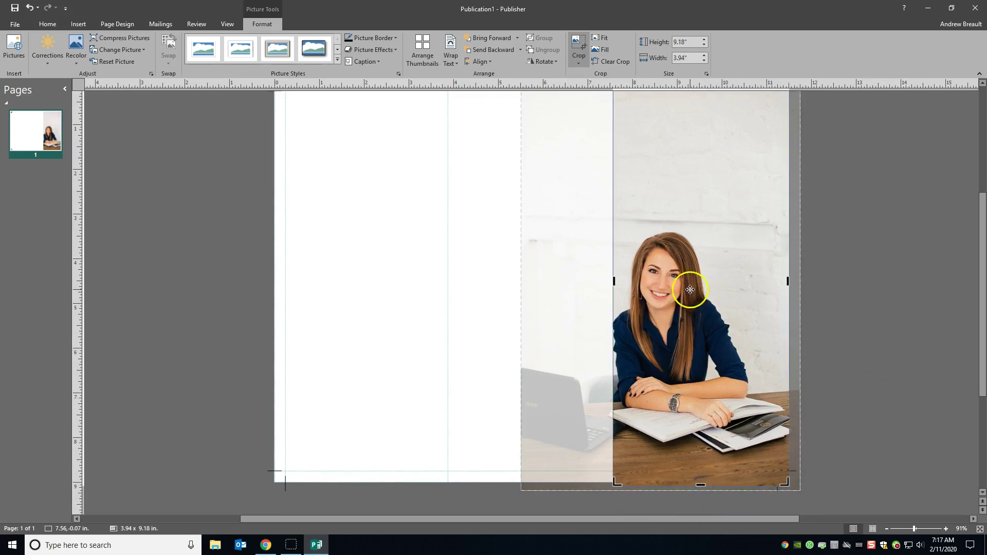
Shift the photo inside its crop frame to frame the woman, then finish cropping
left_click_drag(677, 296, 687, 296)
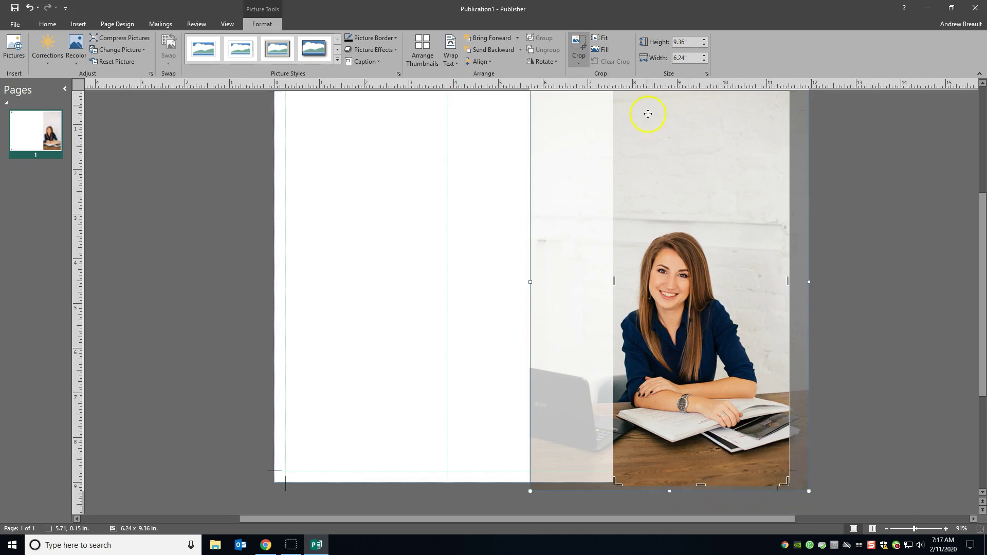
scroll(746, 231, "down", 1)
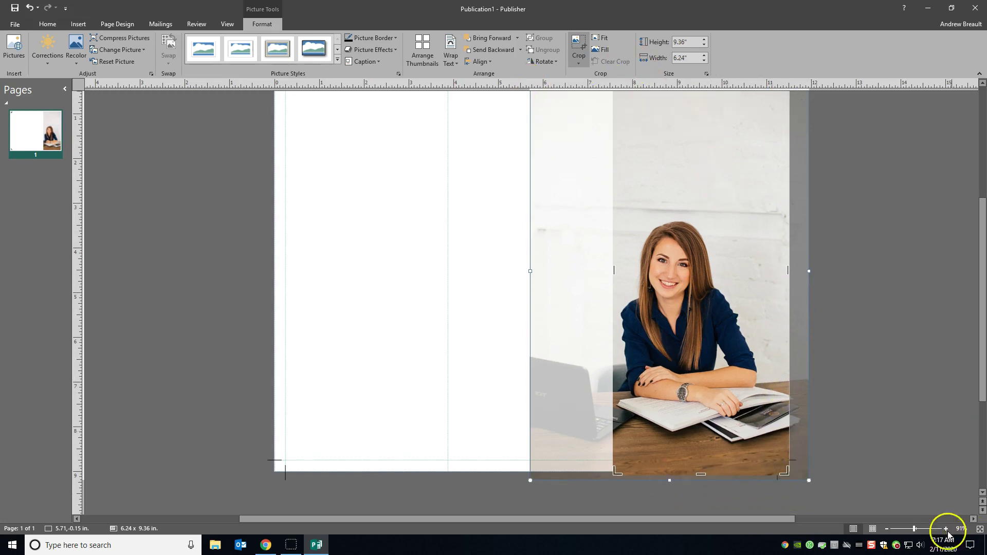
left_click(980, 529)
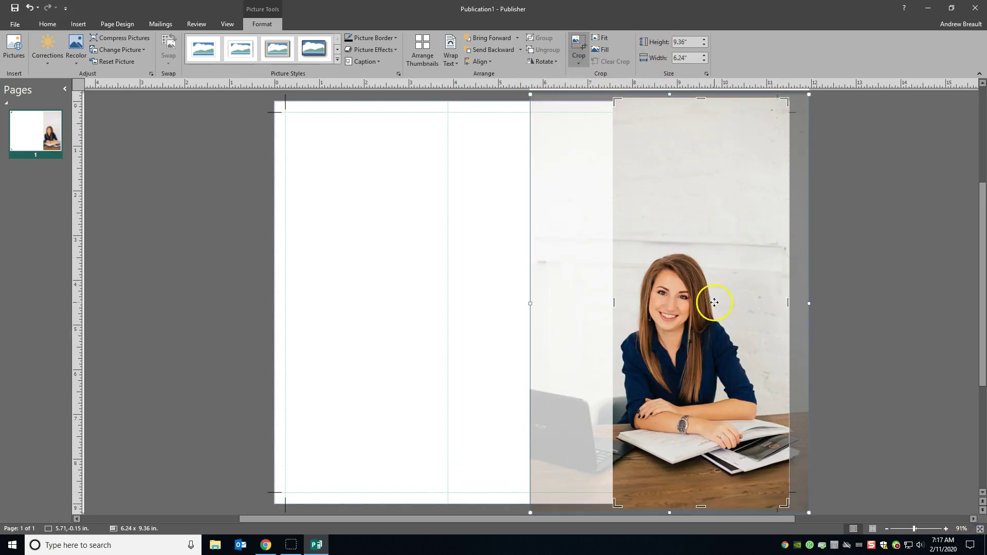
left_click(679, 310)
left_click_drag(674, 311, 680, 311)
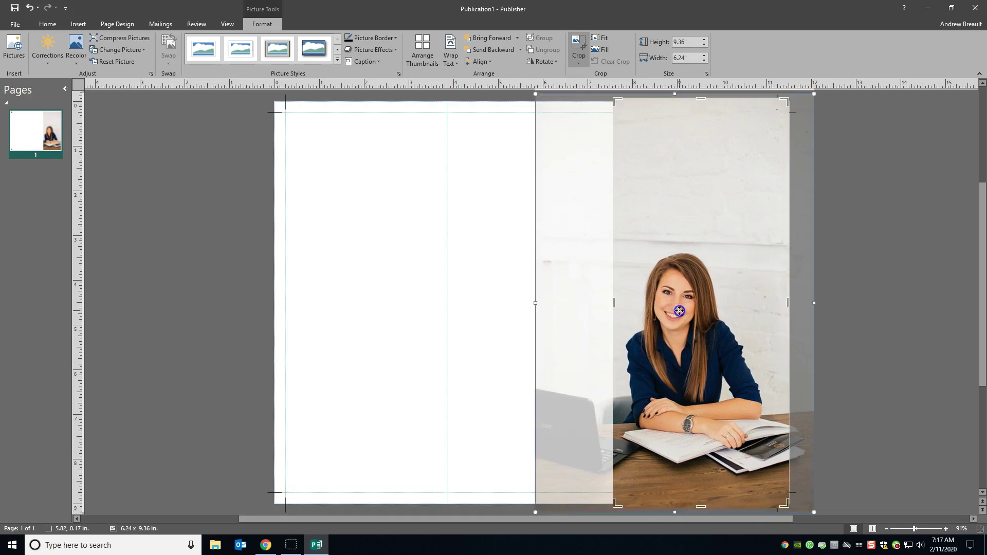
left_click(915, 312)
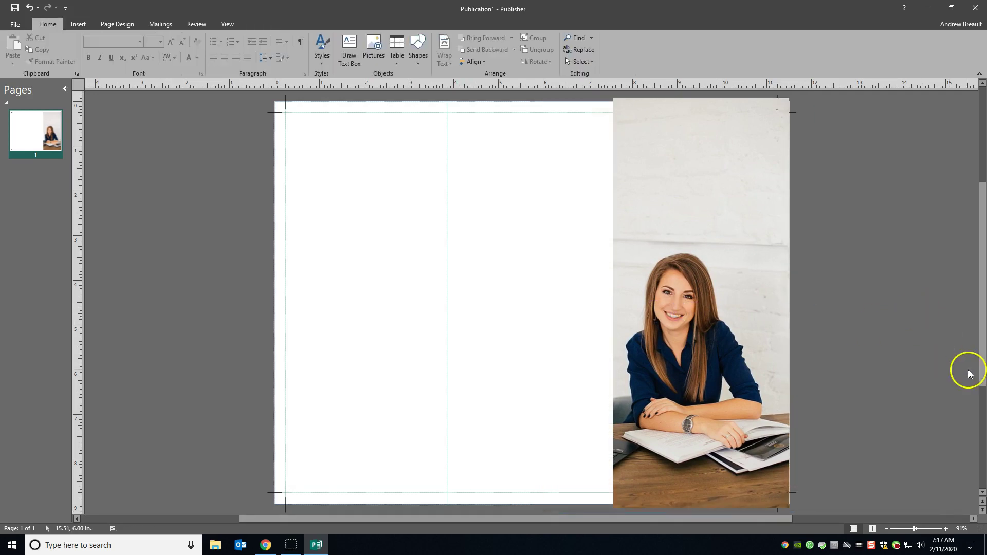
Send the desk photo back one layer so the right-side crop marks show on top, then deselect it
right_click(715, 179)
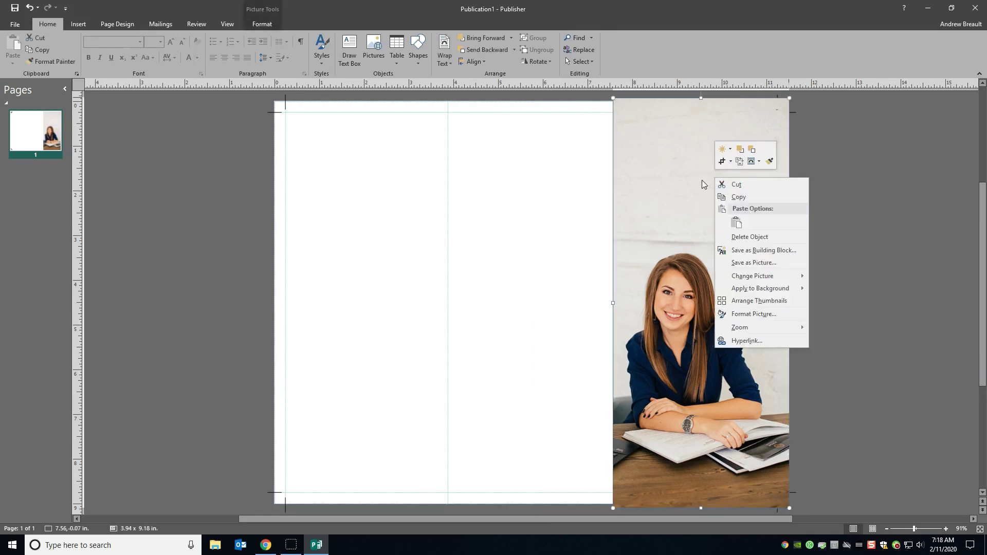
left_click(752, 152)
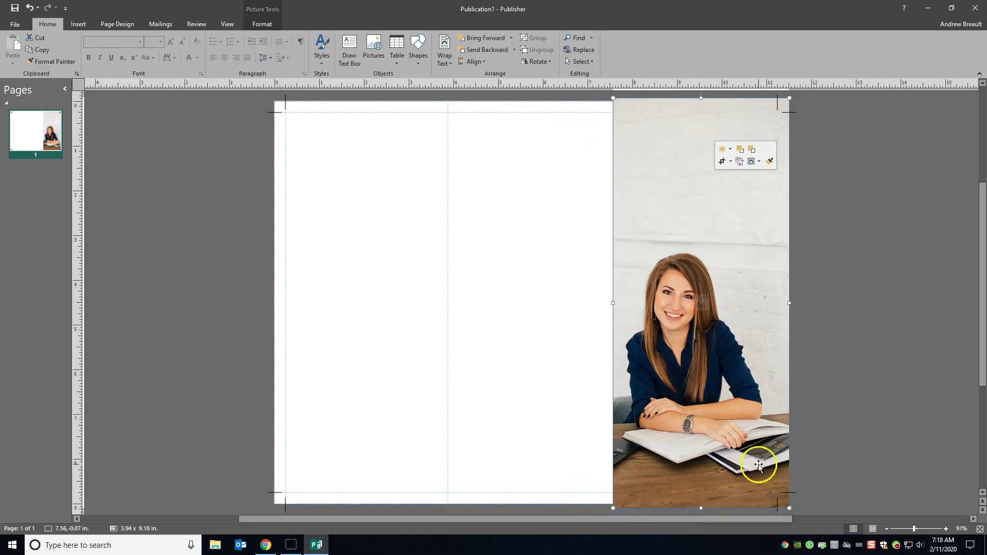
left_click(836, 360)
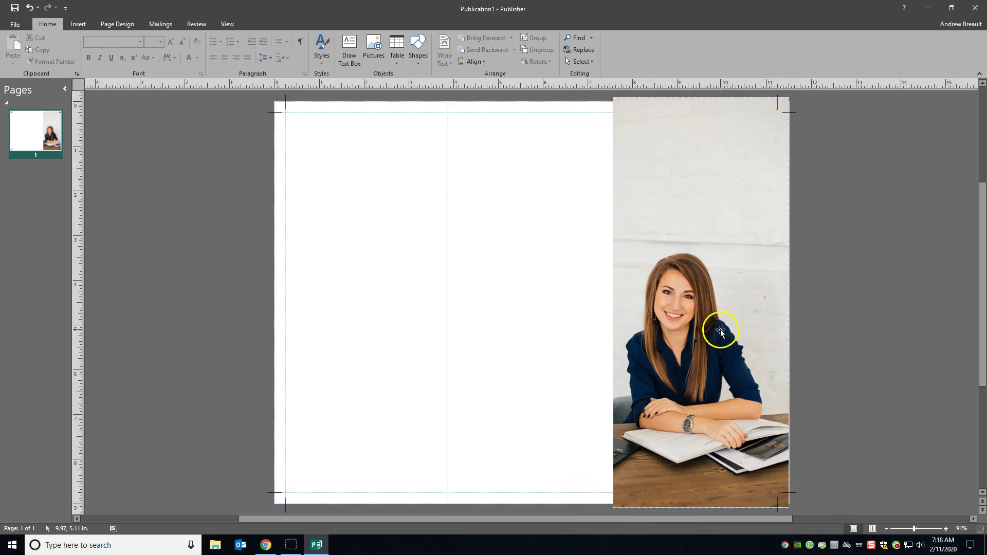
left_click(699, 263)
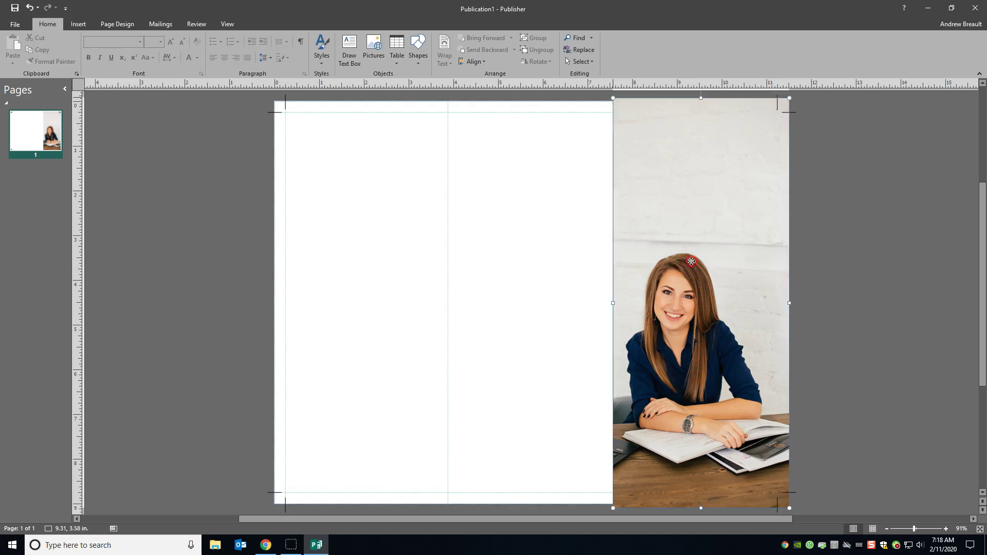
right_click(699, 260)
right_click(697, 248)
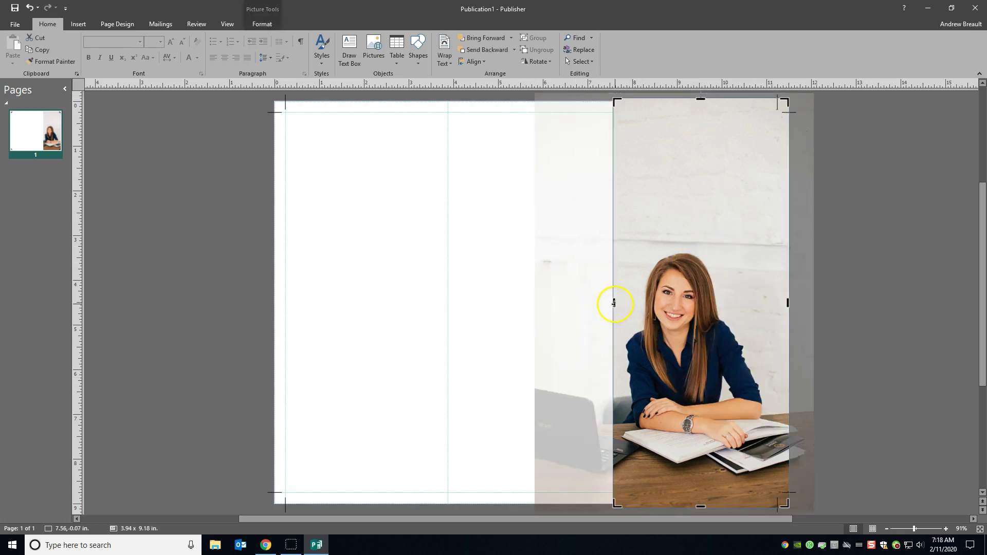
left_click_drag(614, 303, 537, 308)
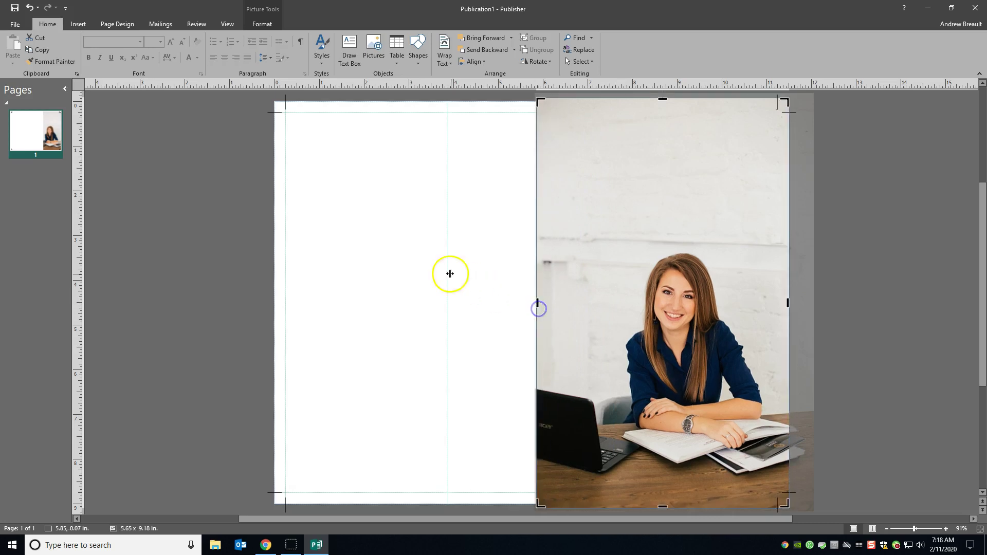
left_click(579, 324)
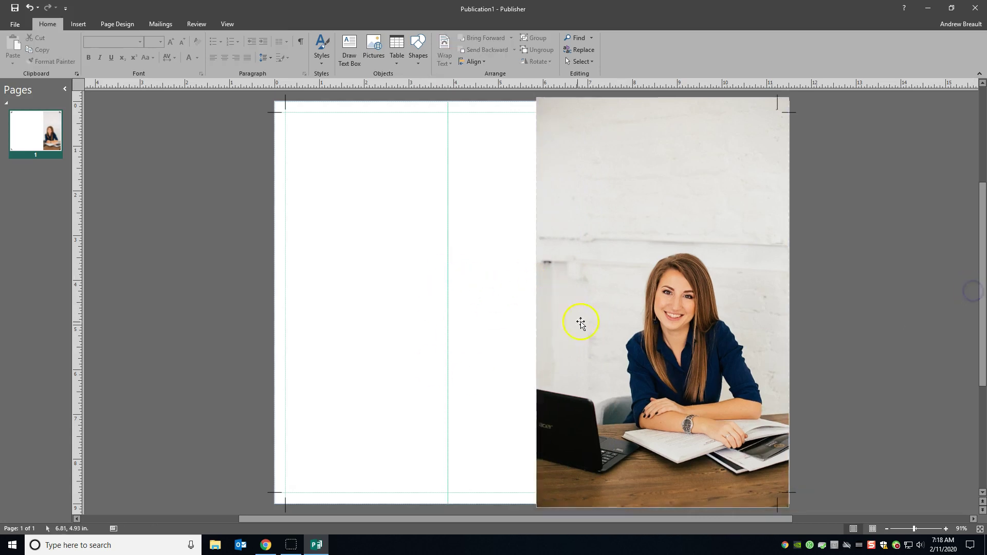
left_click_drag(536, 301, 612, 306)
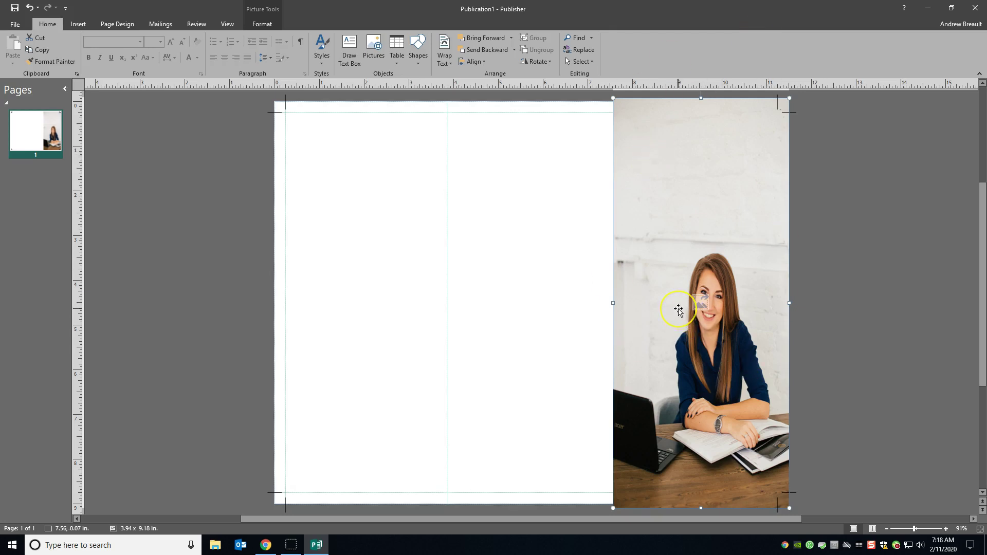
key("ctrl+z")
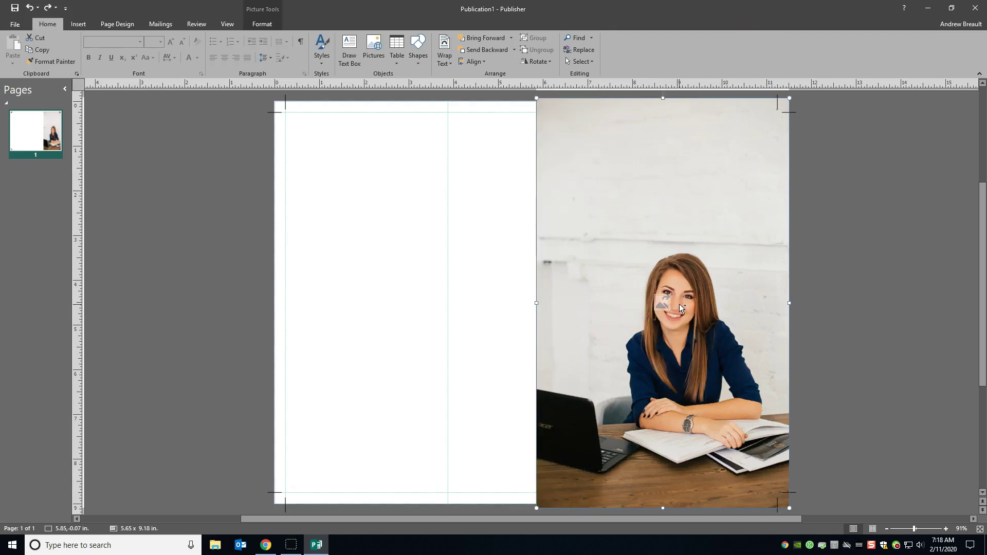
key("ctrl+y")
left_click(875, 279)
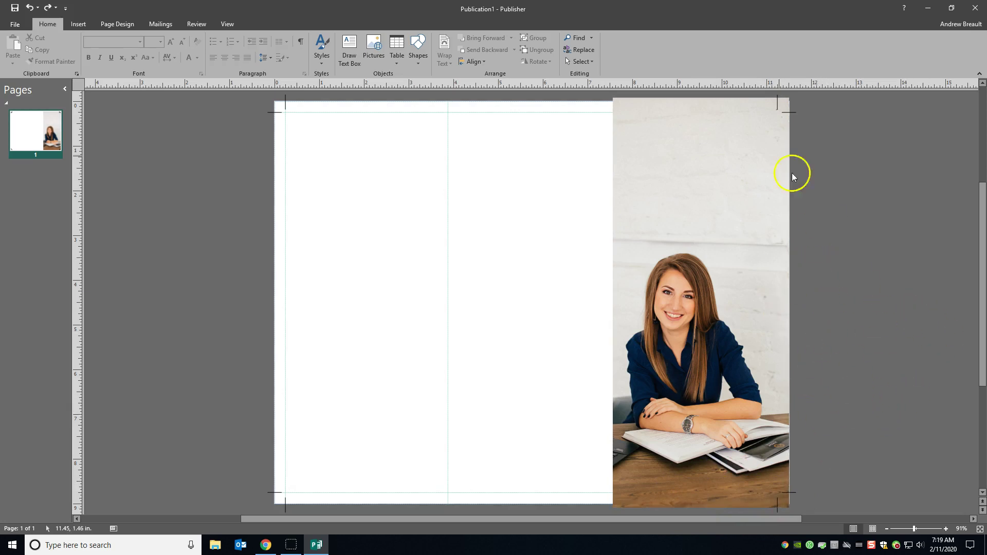
Select the cover photo, undo an accidental one-pixel nudge, and deselect it
left_click(722, 214)
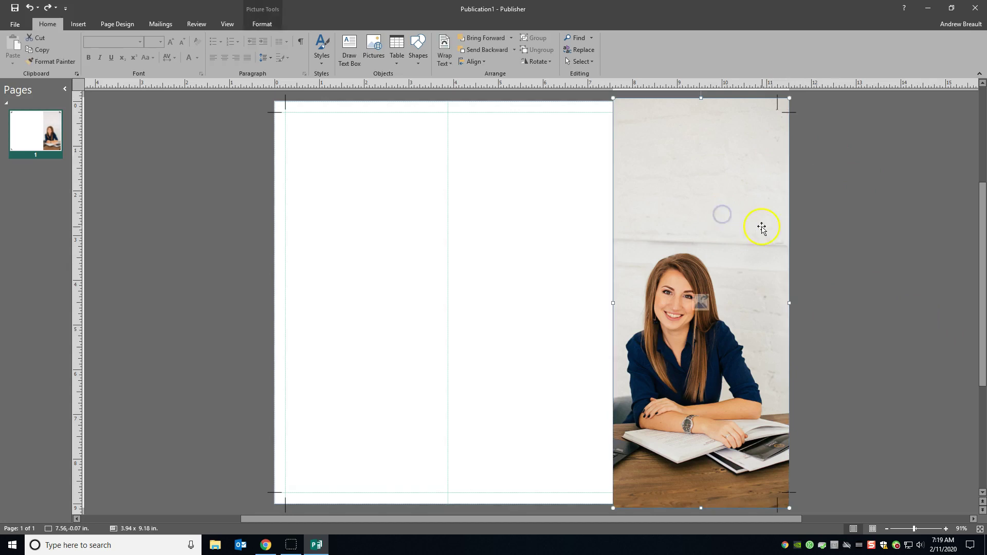
left_click_drag(767, 232, 767, 232)
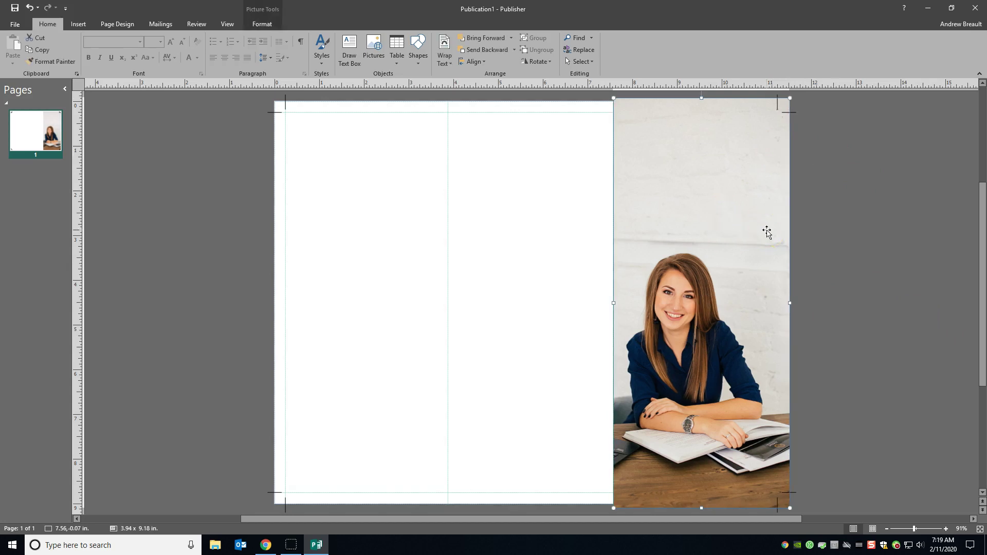
key("ctrl+z")
left_click(882, 257)
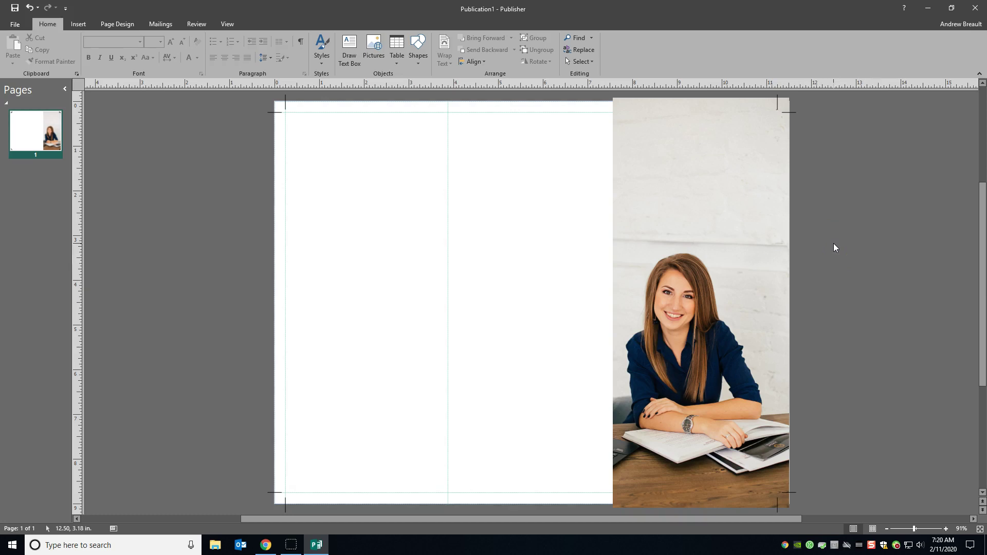
key("ctrl+p")
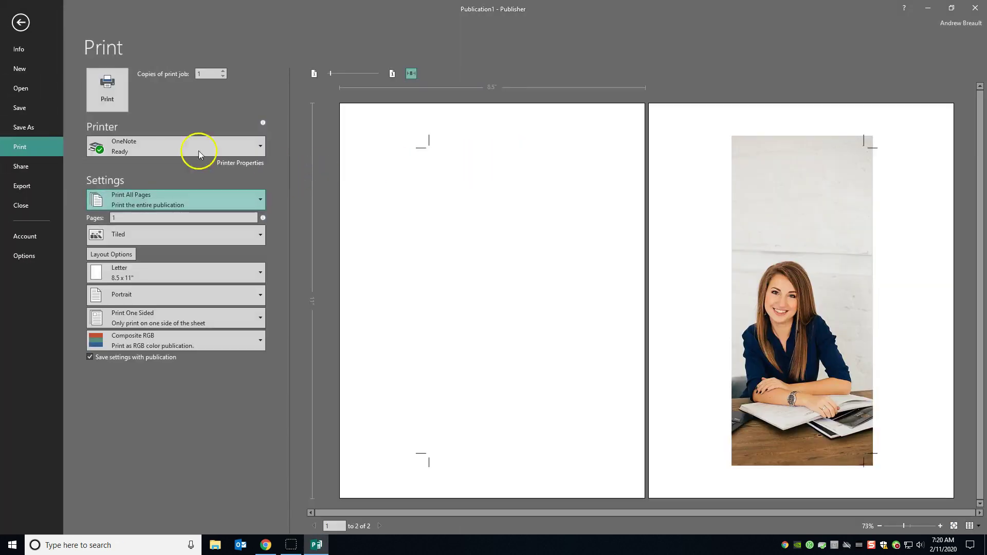
left_click(200, 152)
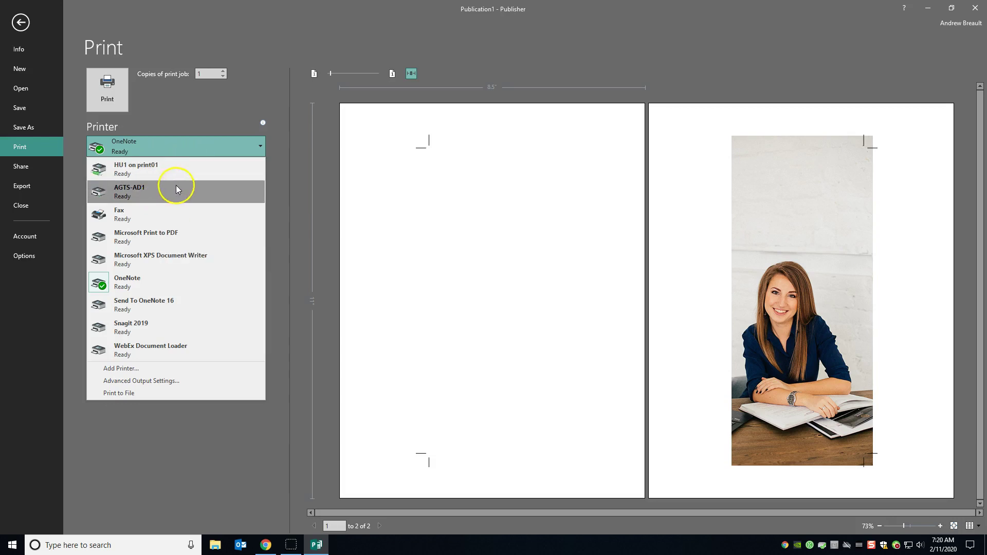
left_click(198, 124)
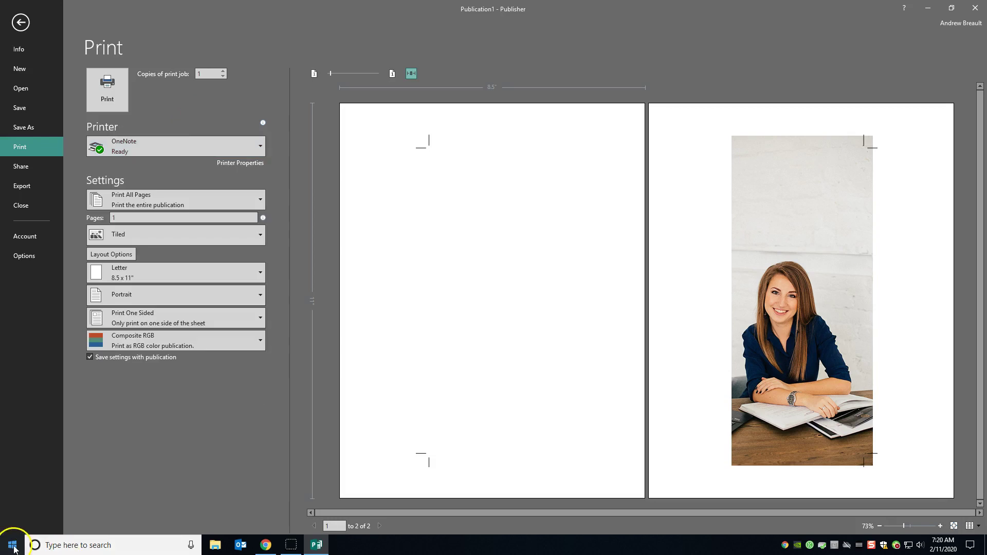